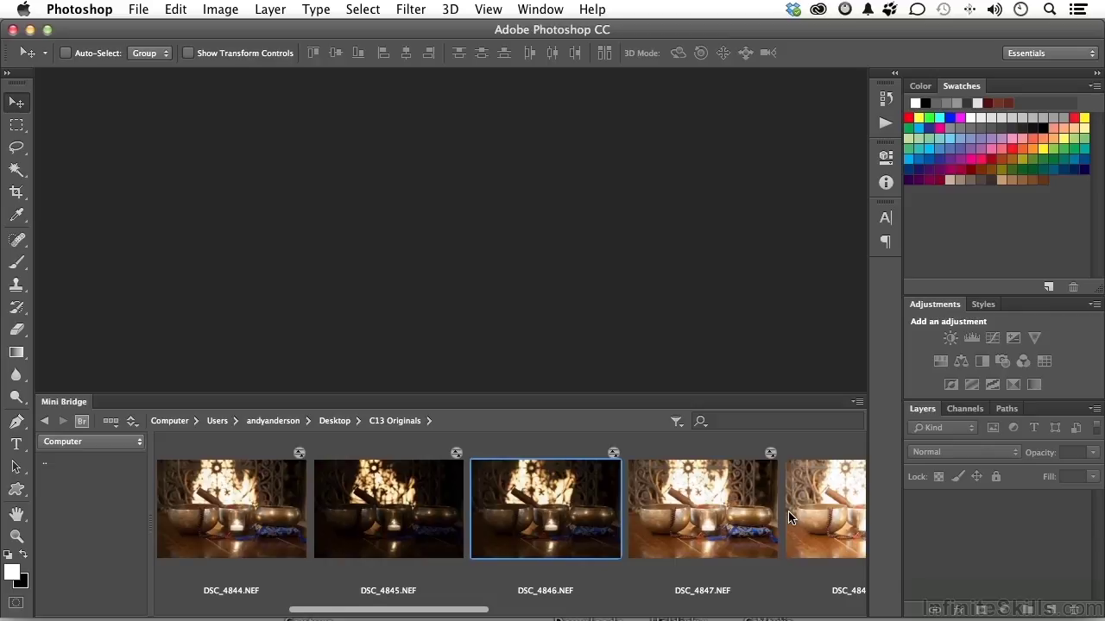
Open the five raw exposures DSC_4844.NEF through DSC_4848.NEF from the C13 Originals folder in Camera Raw.
click(813, 513)
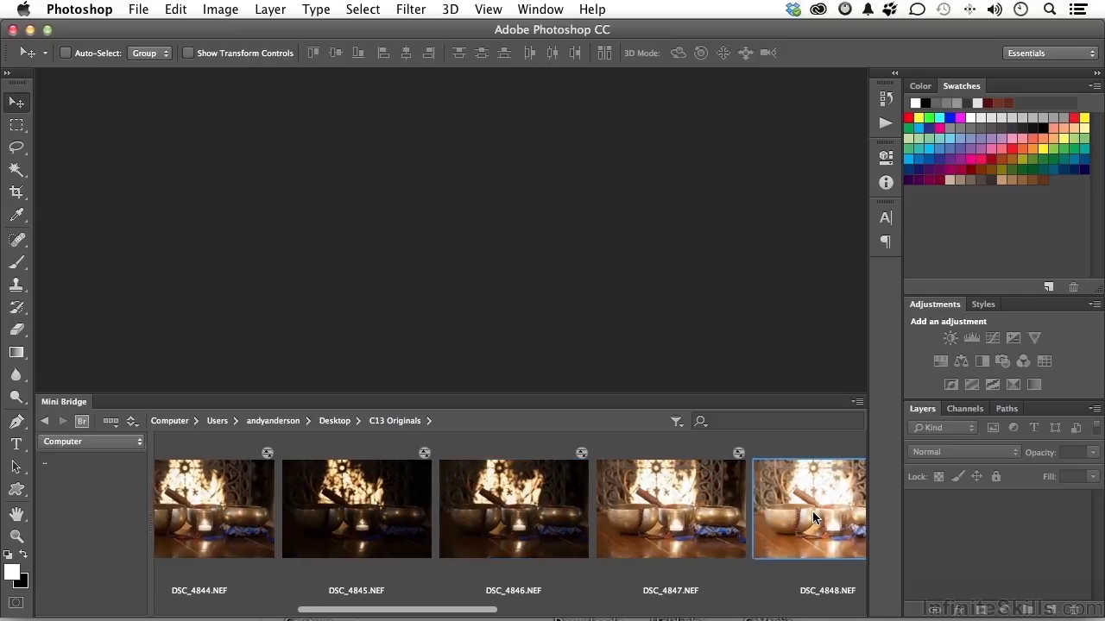
shift+click(207, 519)
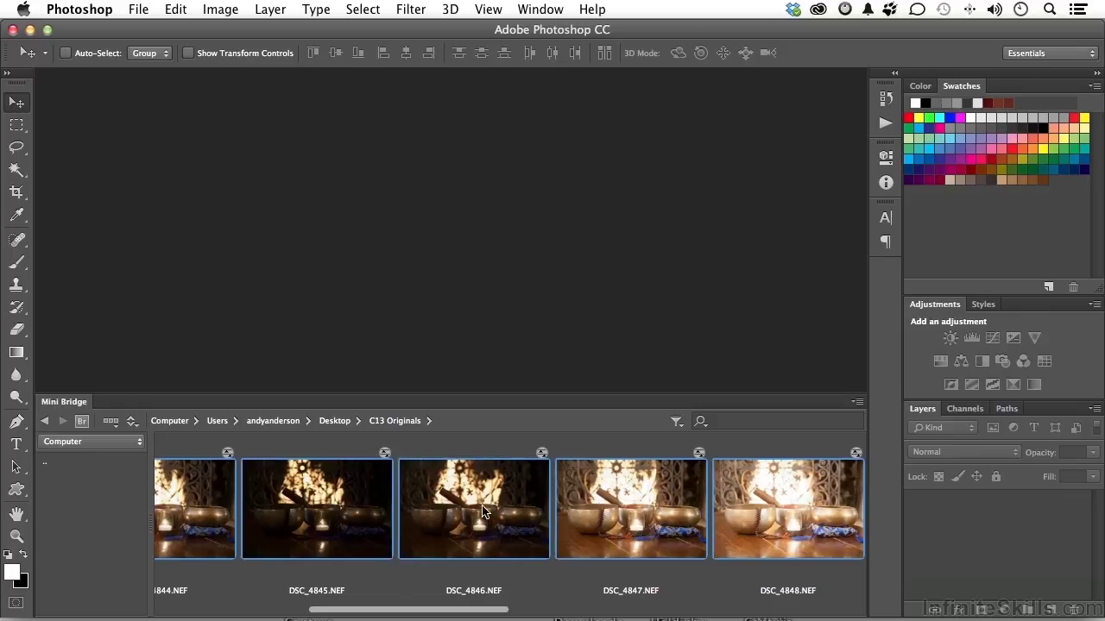
drag(497, 515, 505, 230)
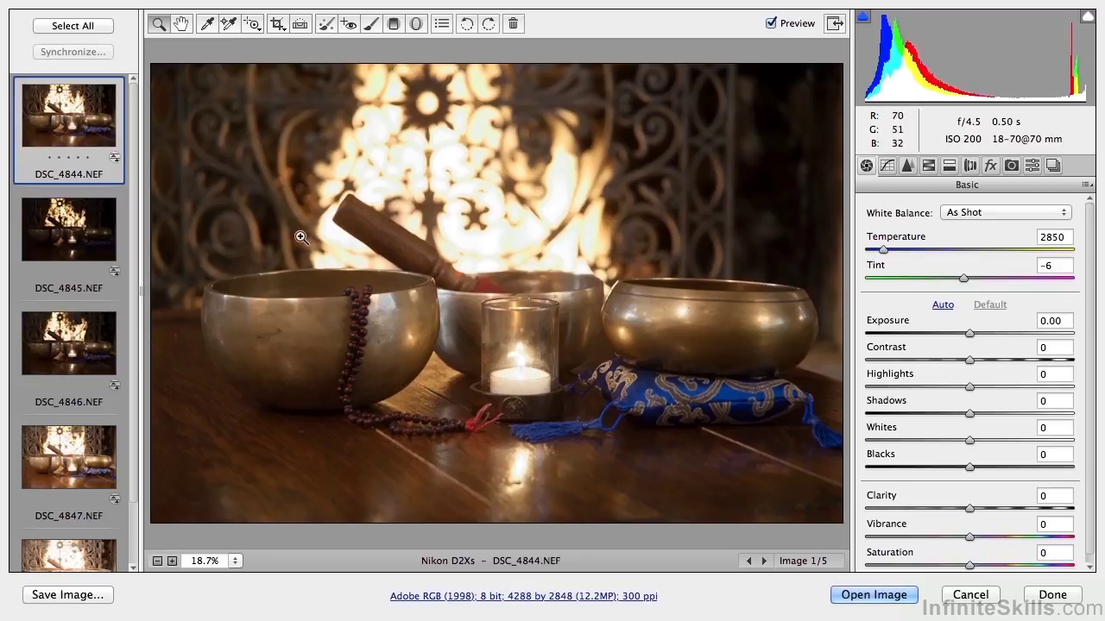
Compare the exposures DSC_4845, DSC_4846 and DSC_4847 in the Camera Raw preview.
click(78, 231)
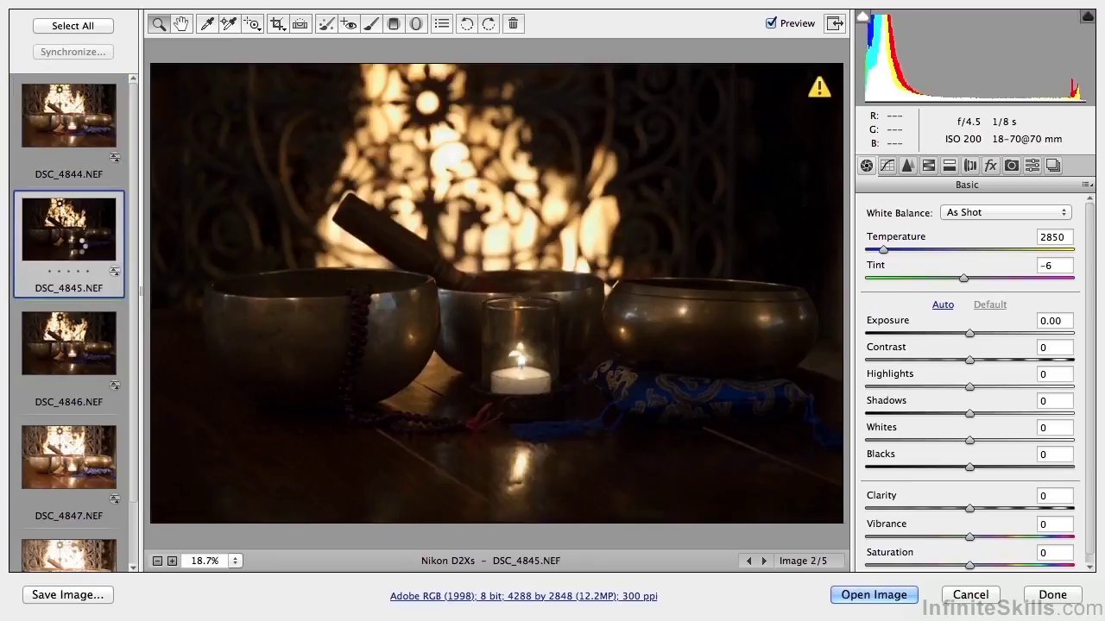
click(89, 353)
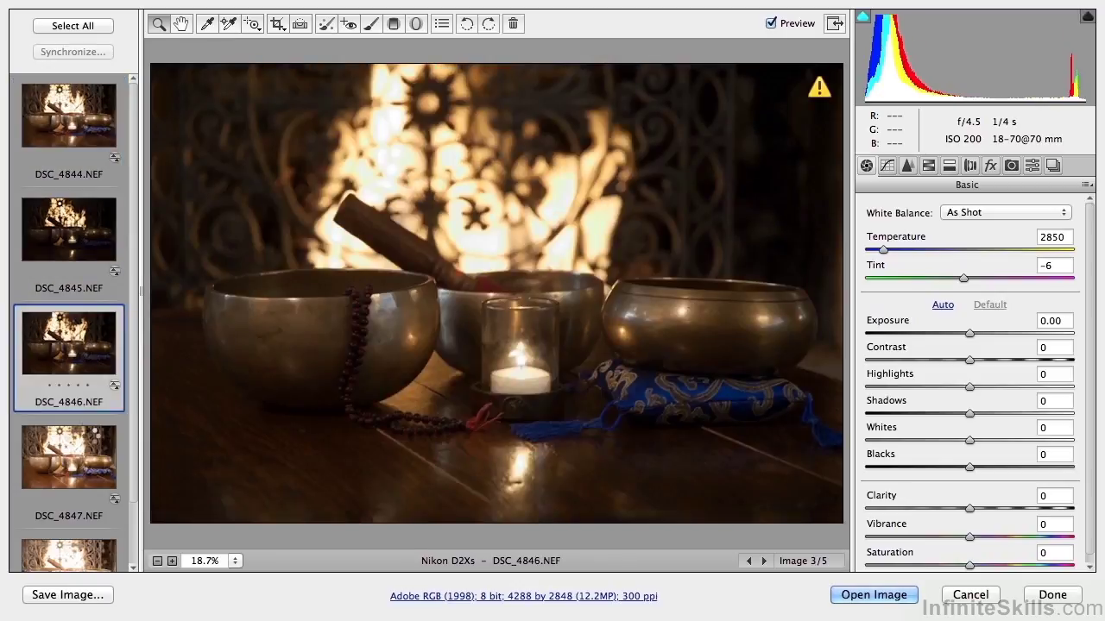
click(94, 446)
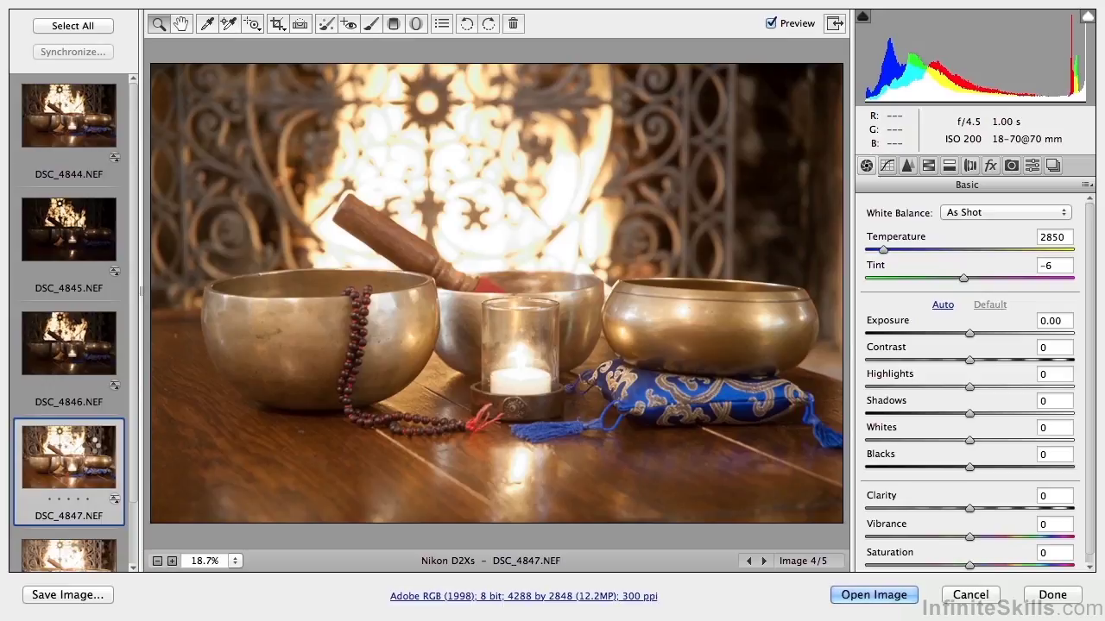
Open all five raw exposures as Photoshop documents and collapse Mini Bridge.
click(59, 125)
click(74, 30)
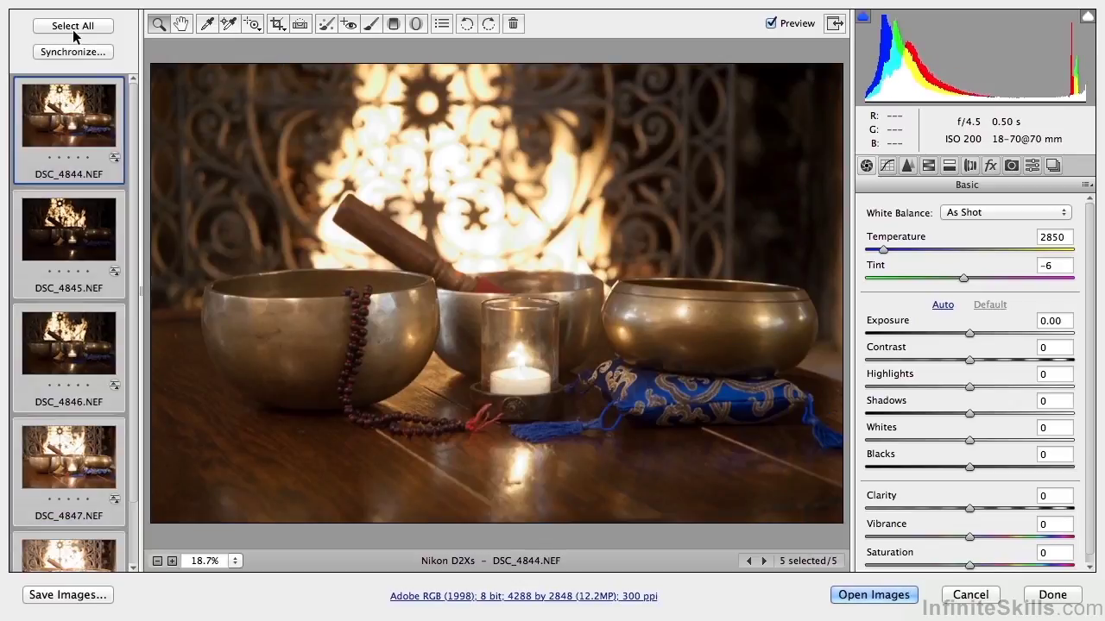
click(895, 590)
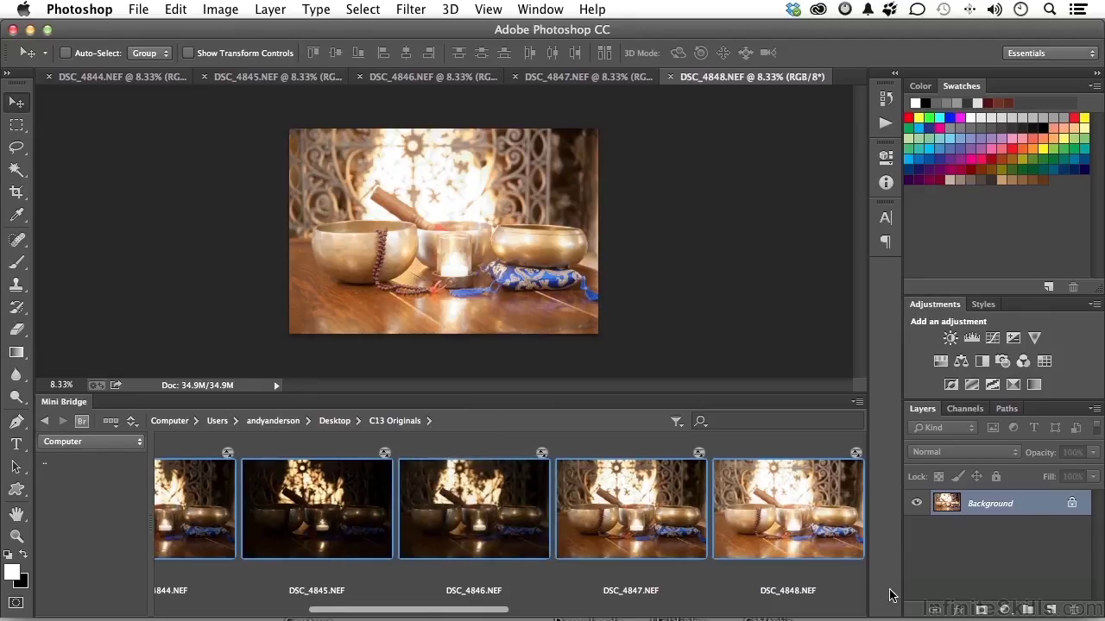
double_click(60, 402)
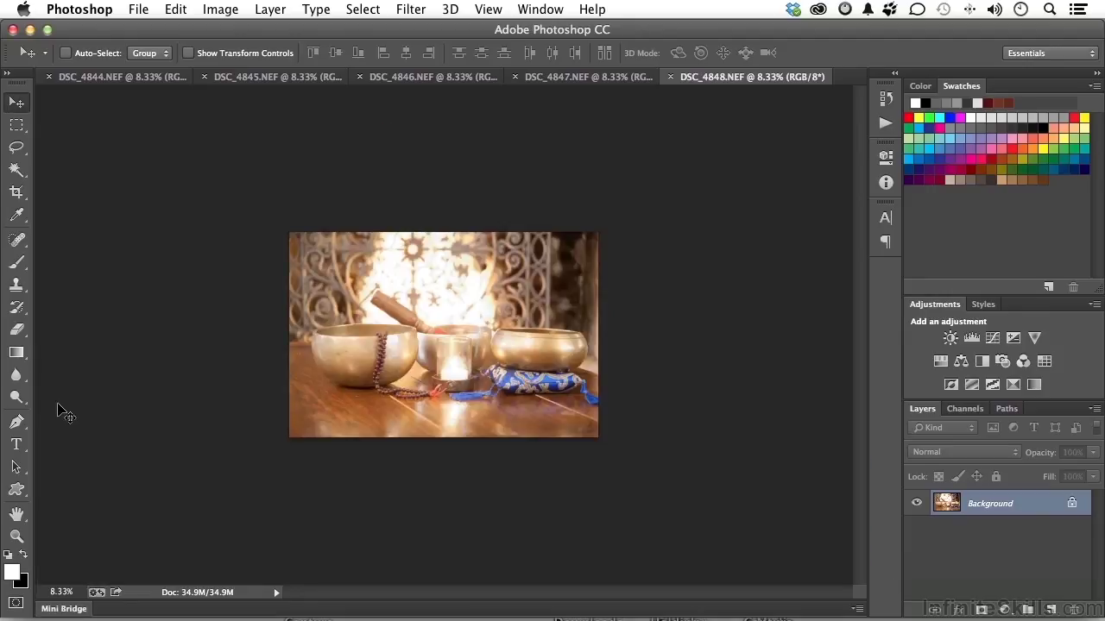
double_click(17, 515)
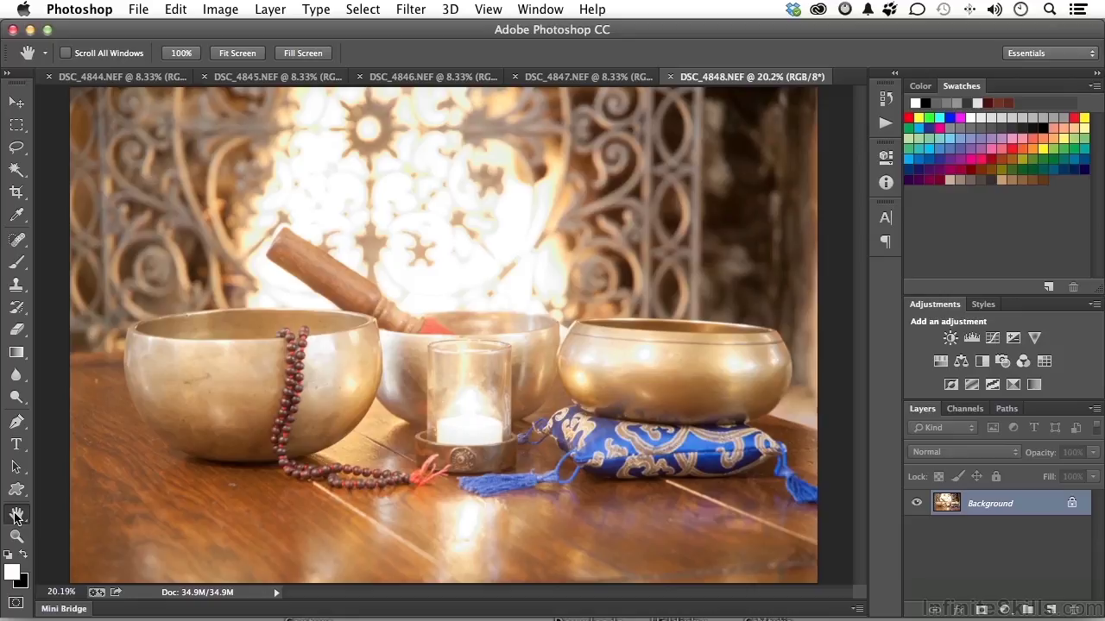
Run Merge to HDR Pro on all open files with automatic alignment of the source images.
click(139, 9)
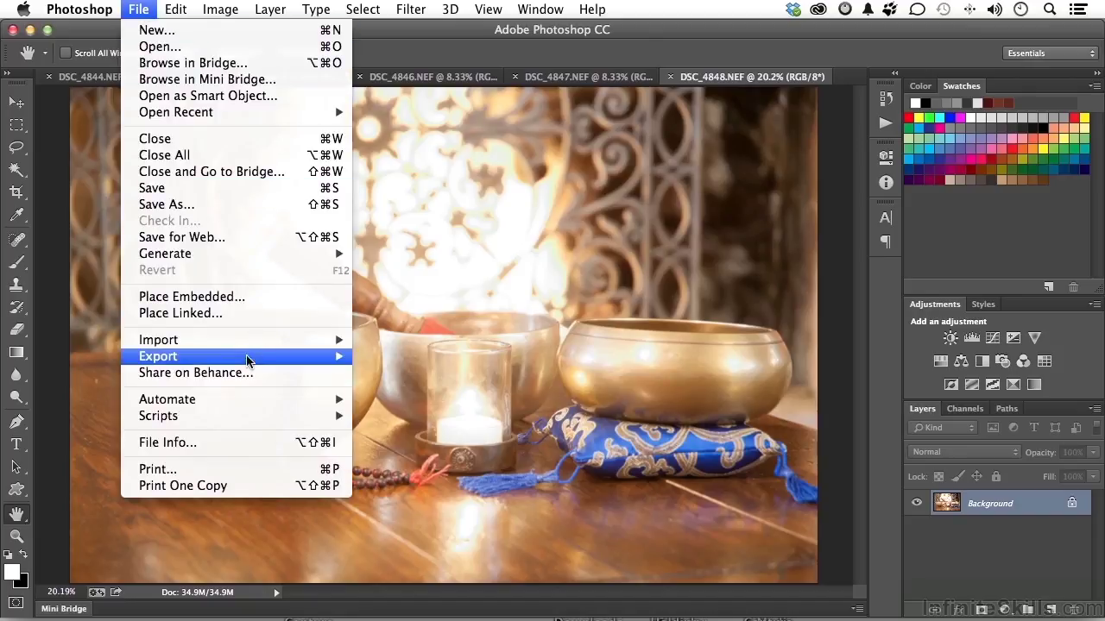
mouse_move(252, 399)
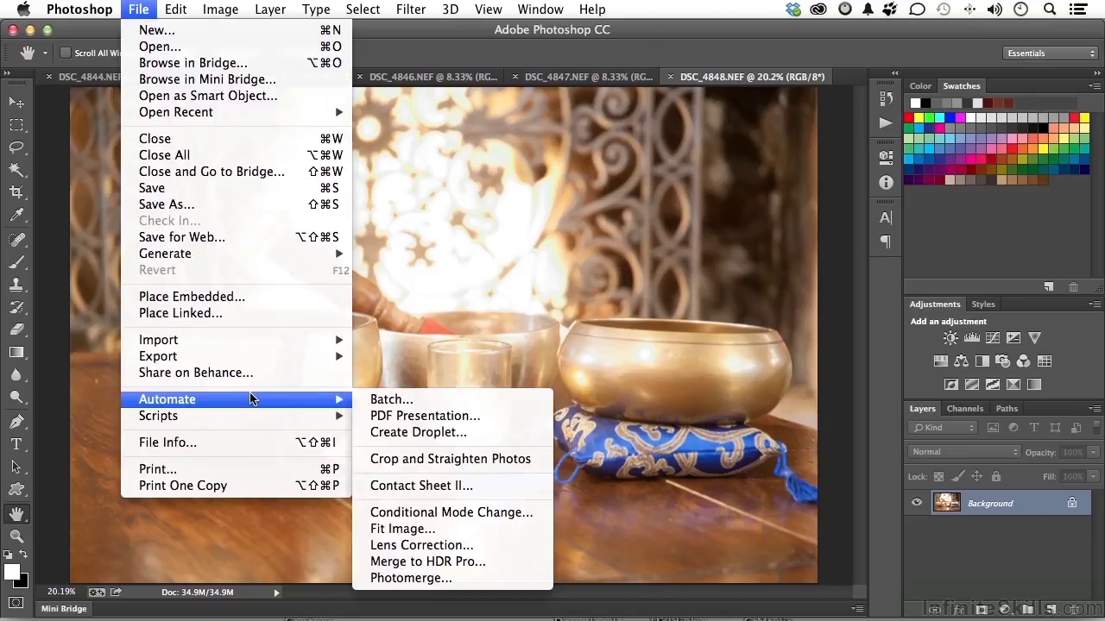
click(488, 563)
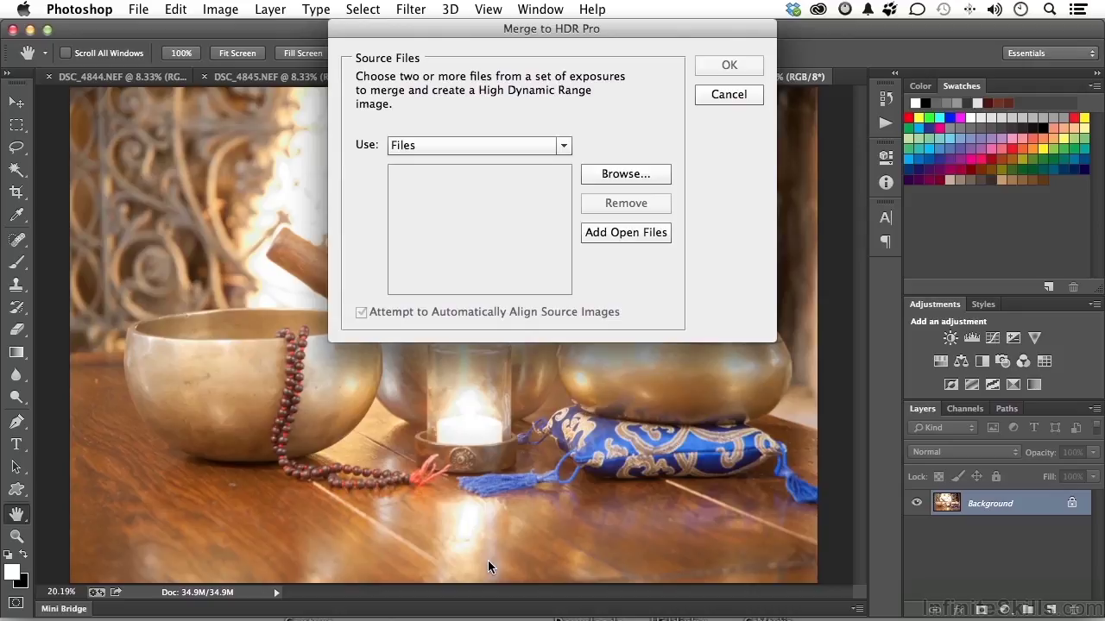
click(667, 236)
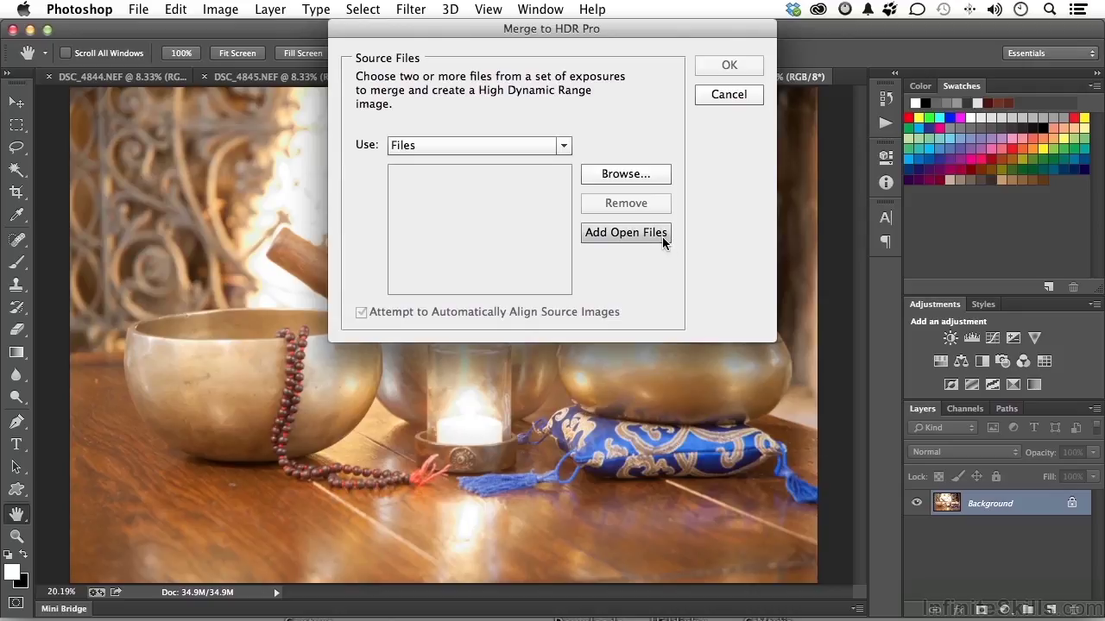
click(555, 147)
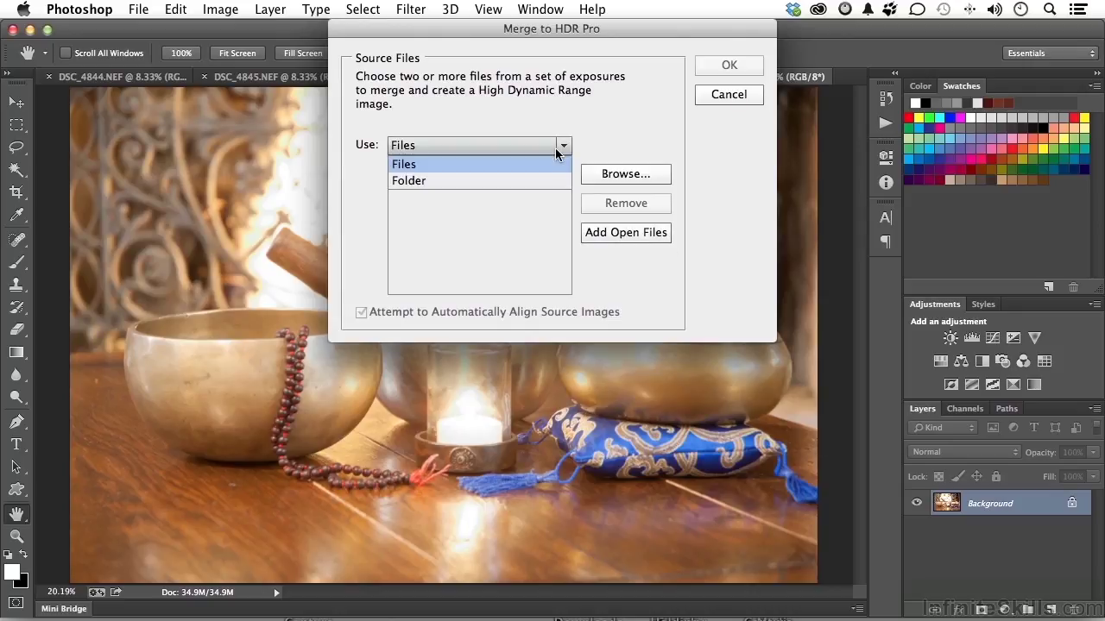
click(595, 137)
click(622, 175)
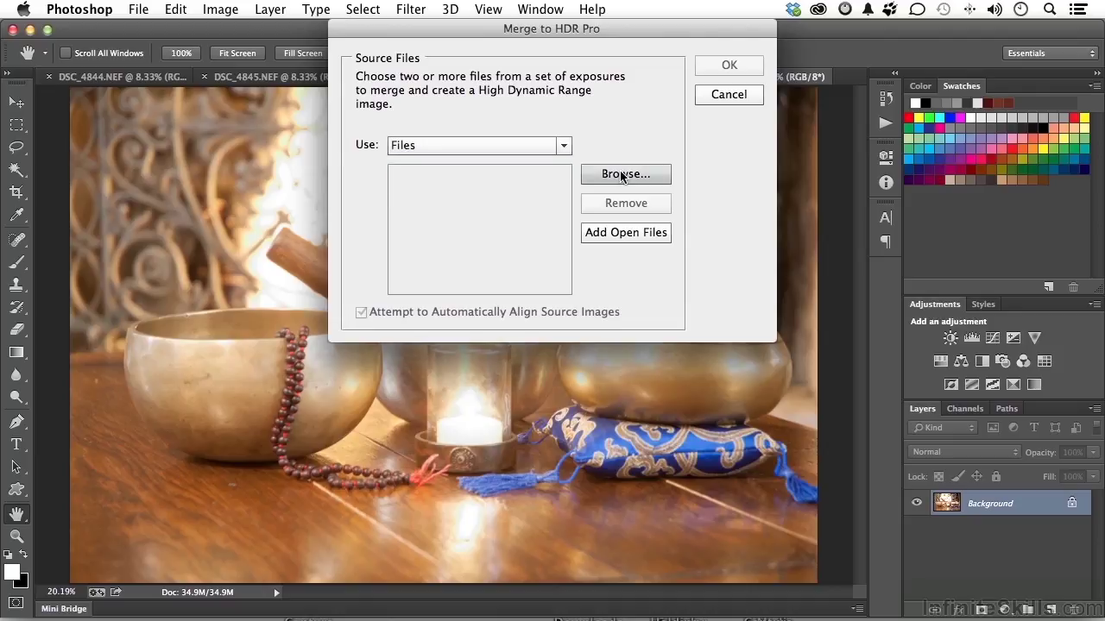
click(614, 231)
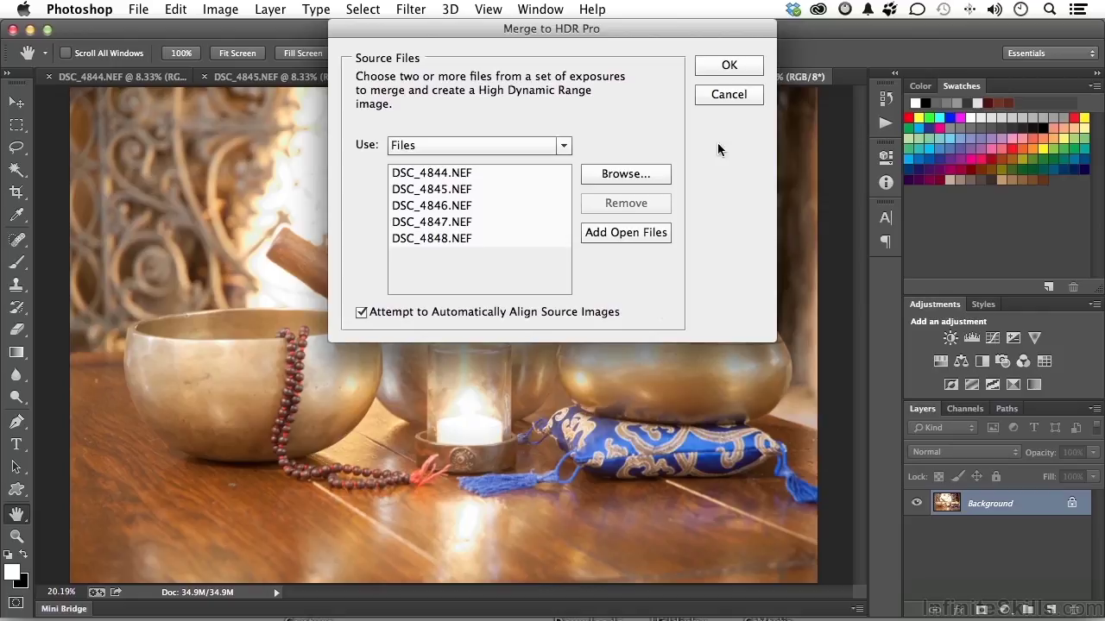
click(732, 66)
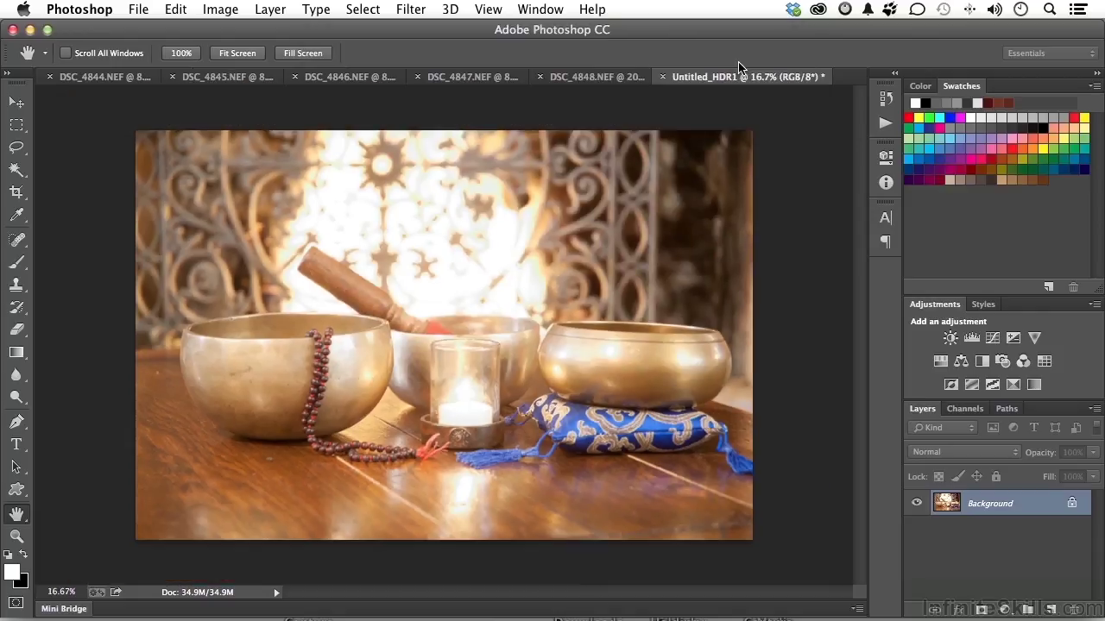
key(ctrl+shift+Tab)
key(ctrl+shift+Tab)
key(ctrl+shift+Tab)
key(ctrl+shift+Tab)
key(ctrl+shift+Tab)
key(ctrl+shift+Tab)
key(ctrl+Tab)
key(ctrl+shift+Tab)
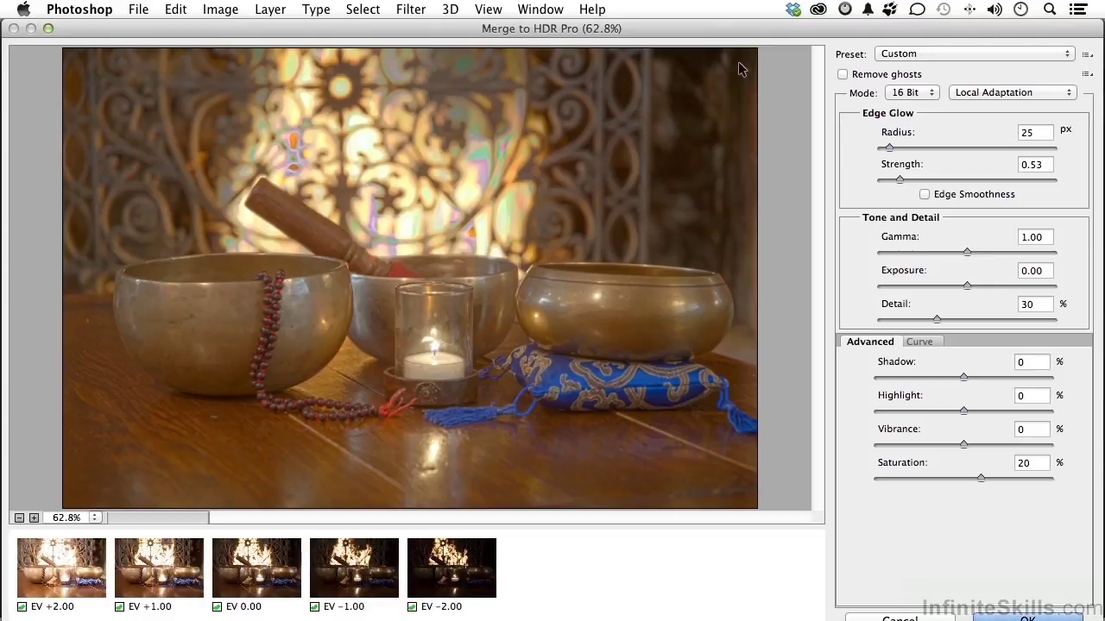
Exclude the EV −1.00 exposure from the HDR merge and include it again.
click(315, 607)
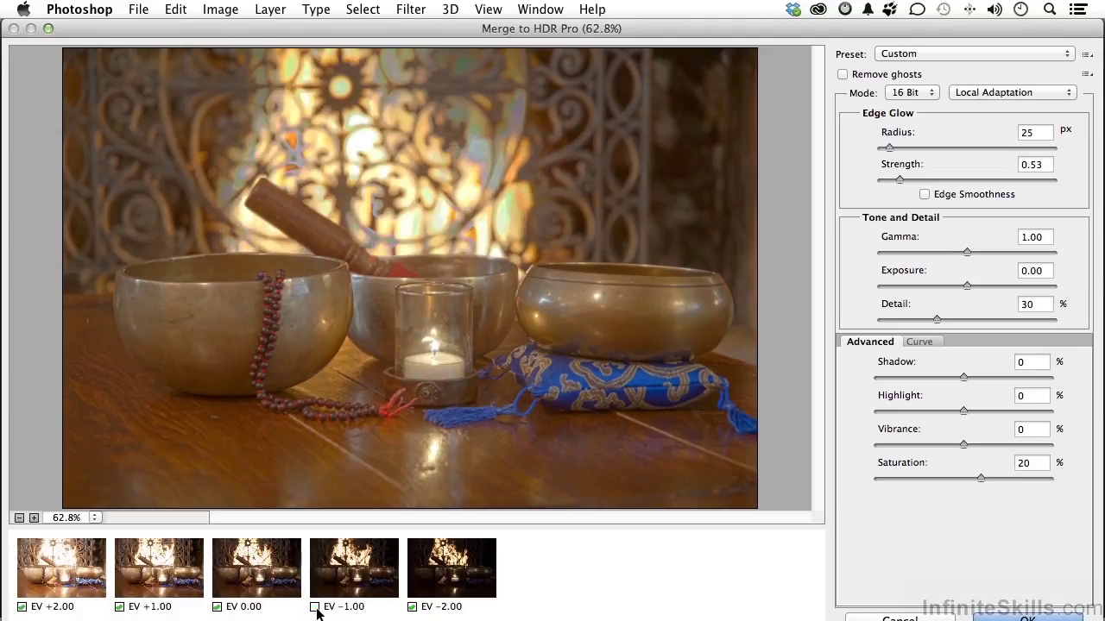
click(314, 607)
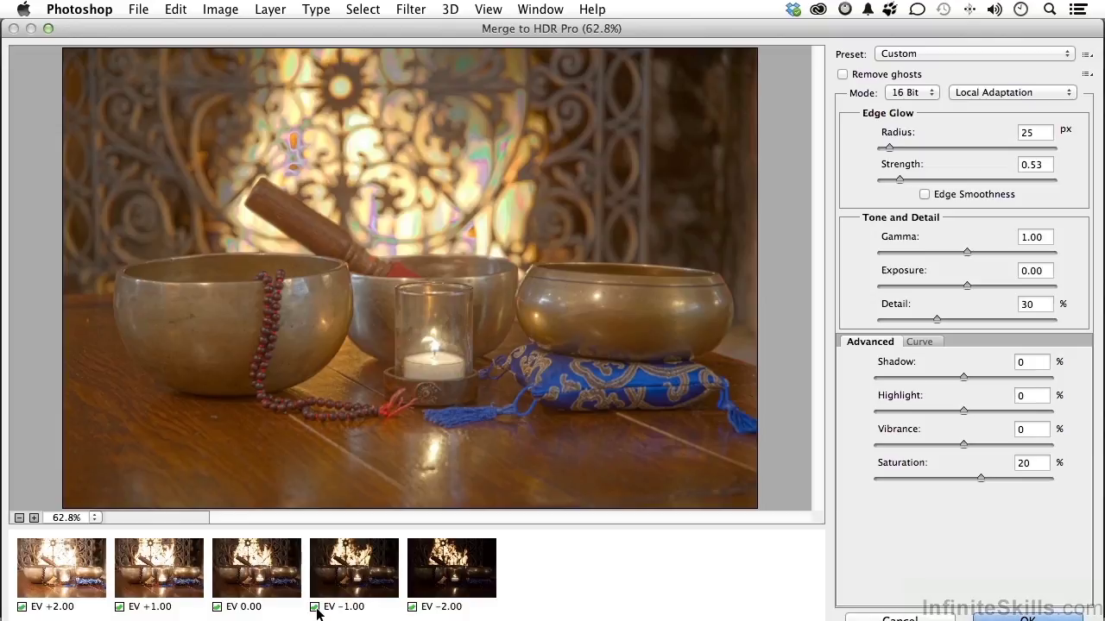
Try the City Twilight preset on the HDR merge and replace it with the Scott5 preset.
click(943, 53)
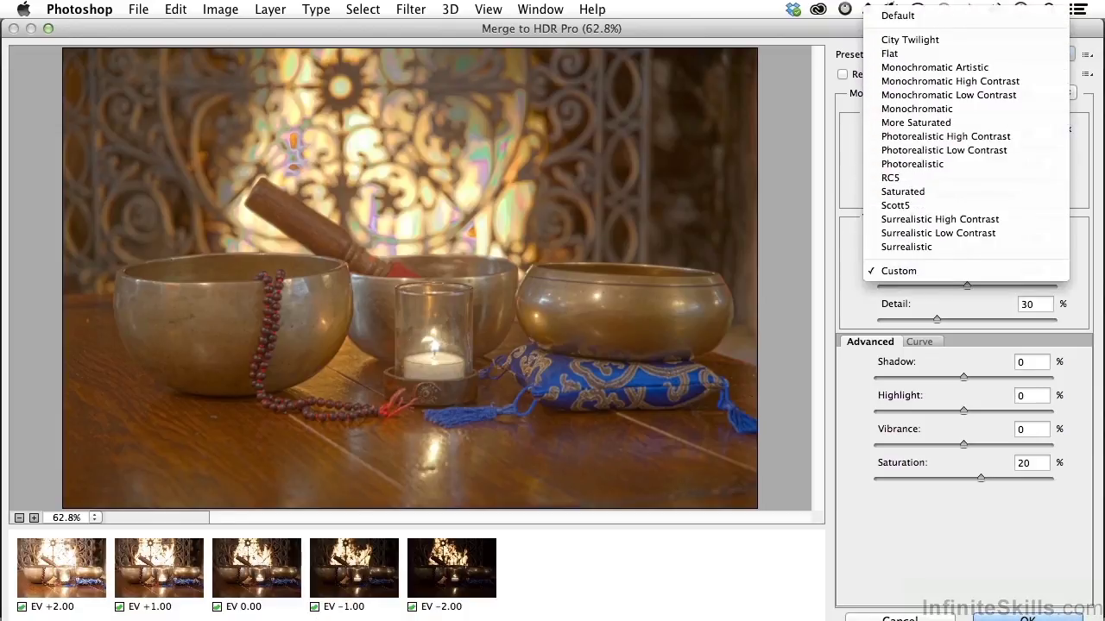
click(945, 40)
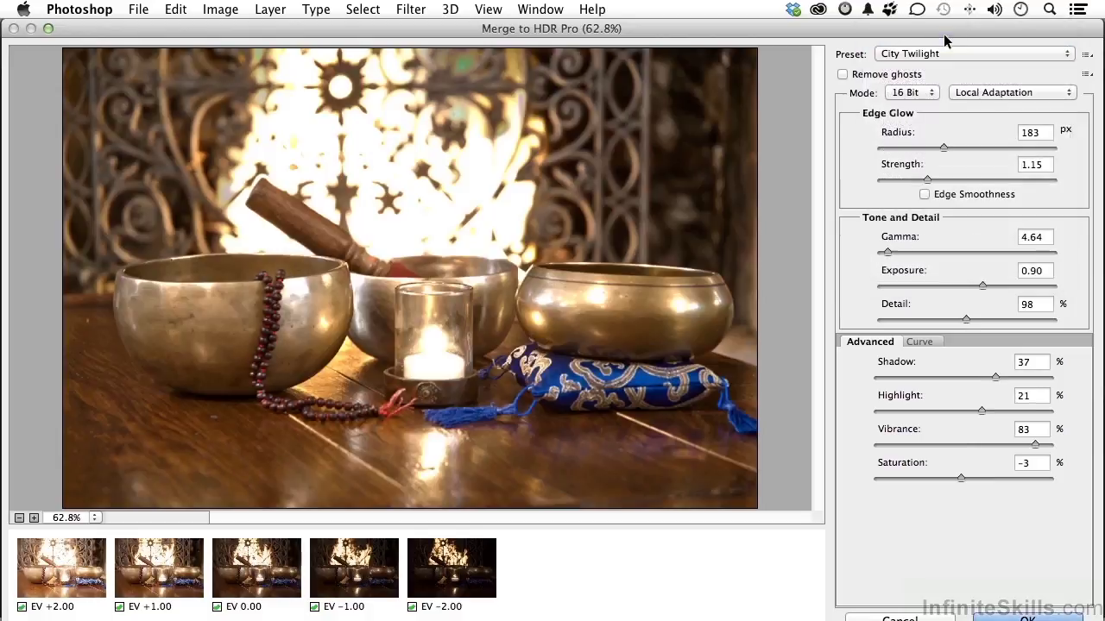
click(945, 54)
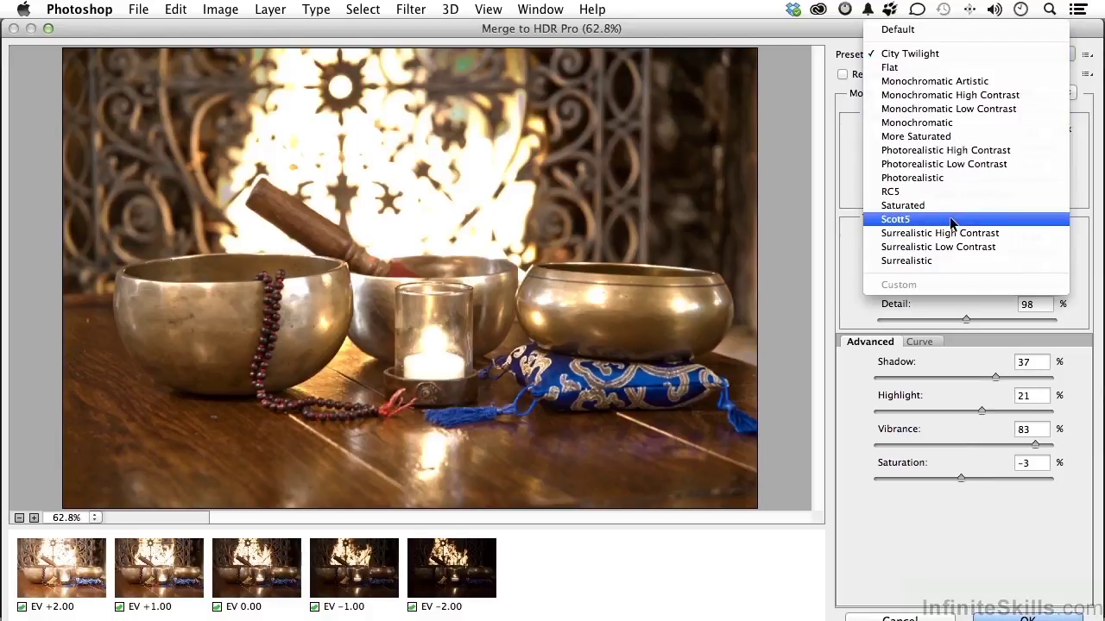
key(Escape)
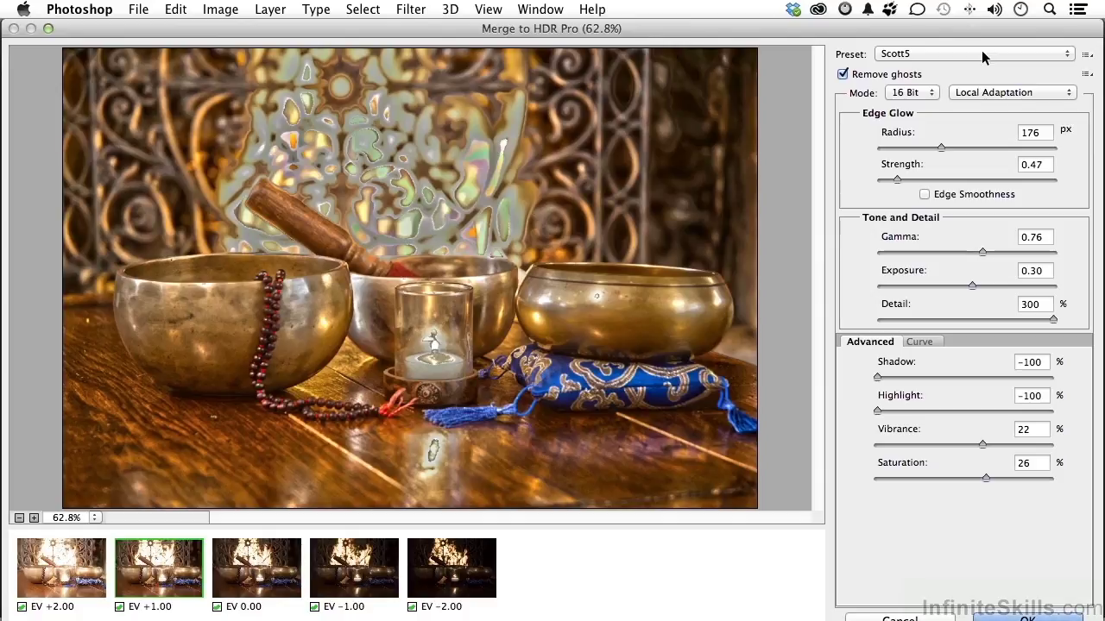
click(1087, 57)
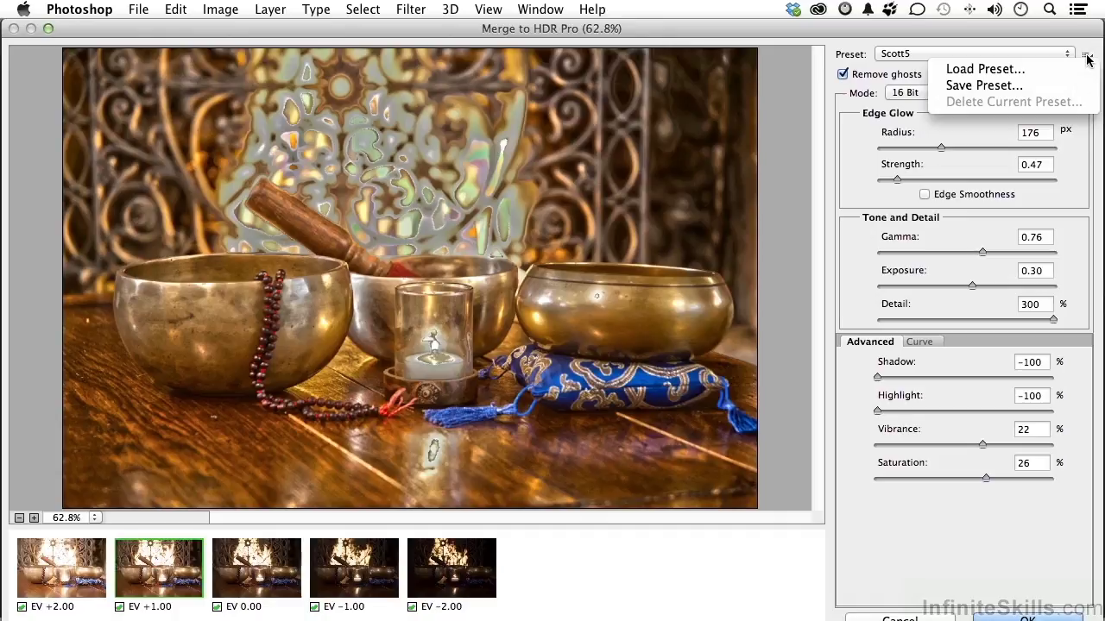
click(1087, 57)
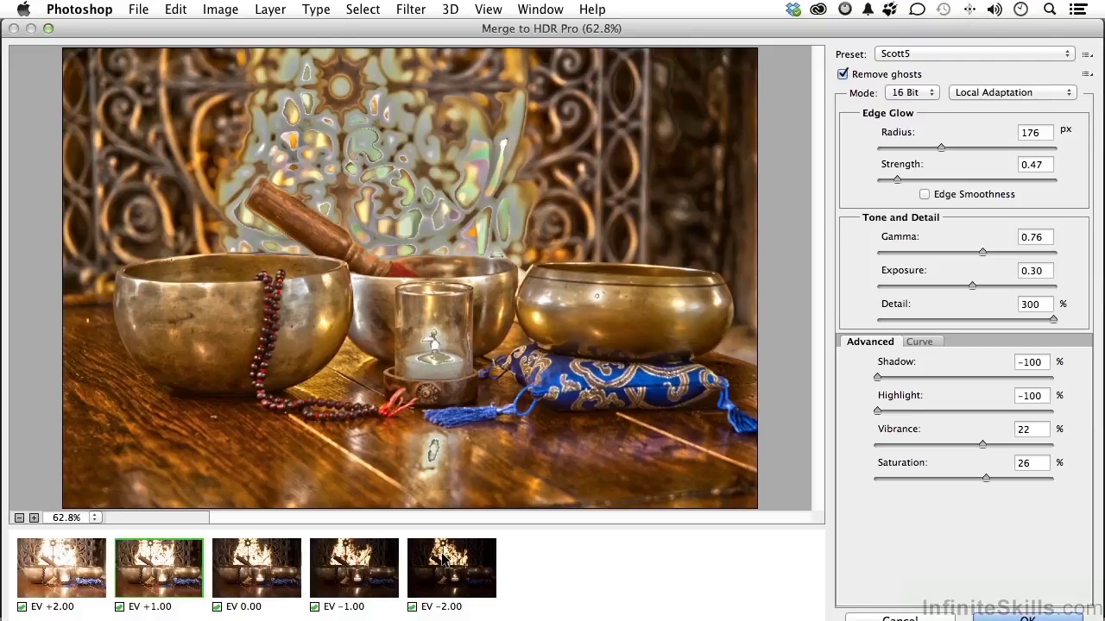
Compare the EV 0.00 and EV −1.00 exposures as the ghost removal base and choose EV −2.00.
click(262, 558)
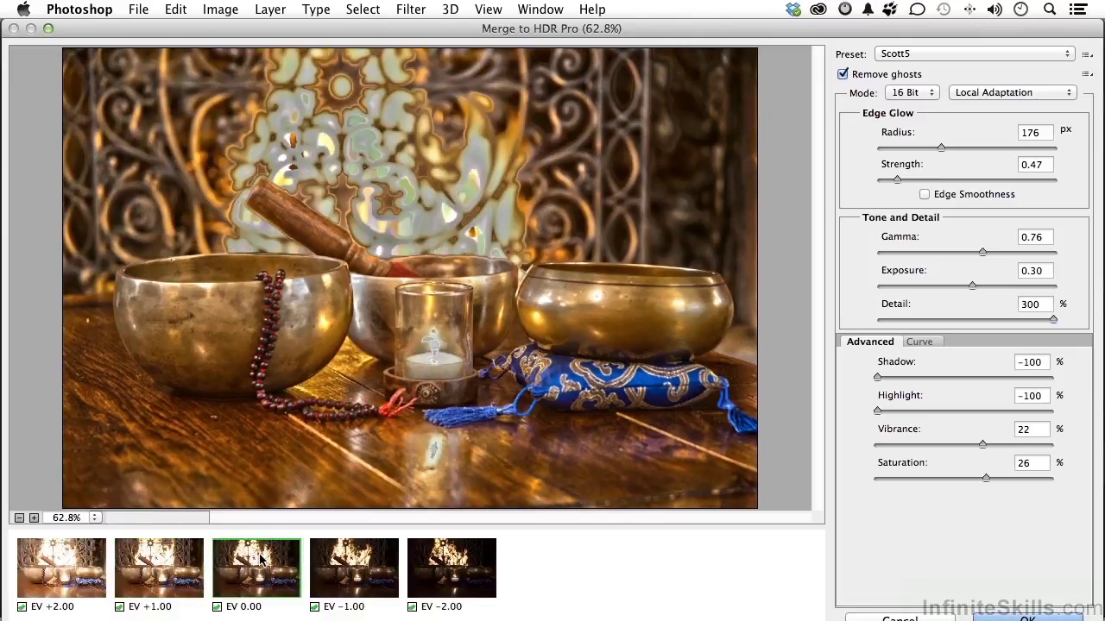
click(371, 561)
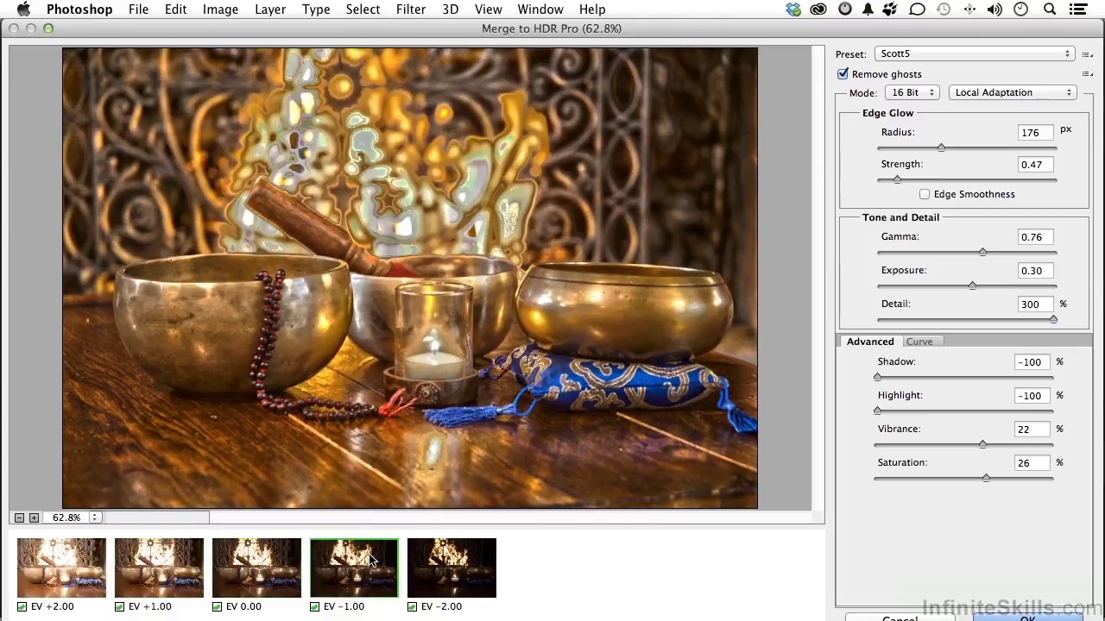
click(440, 559)
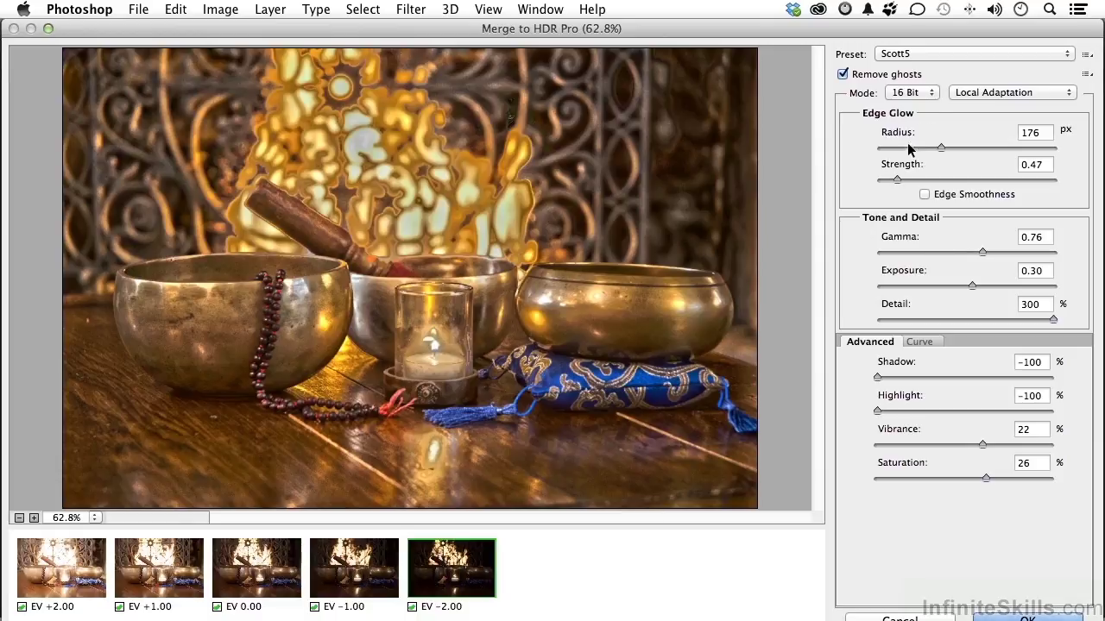
Set the Edge Glow radius to 318 px and its strength to 1.45.
drag(941, 146, 978, 141)
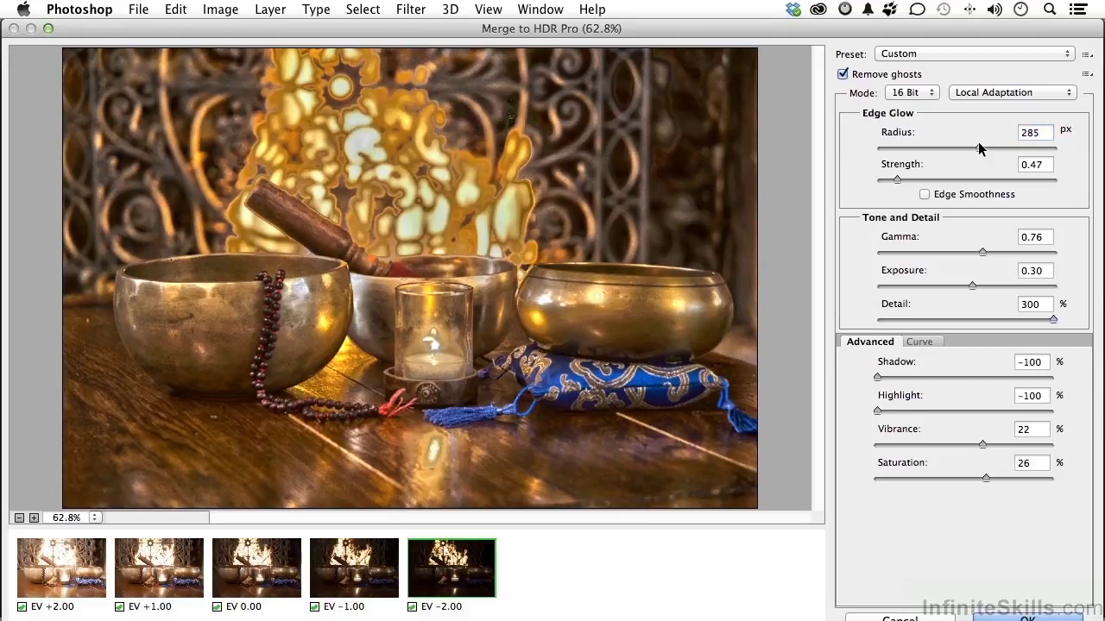
drag(979, 142, 990, 146)
drag(895, 177, 927, 182)
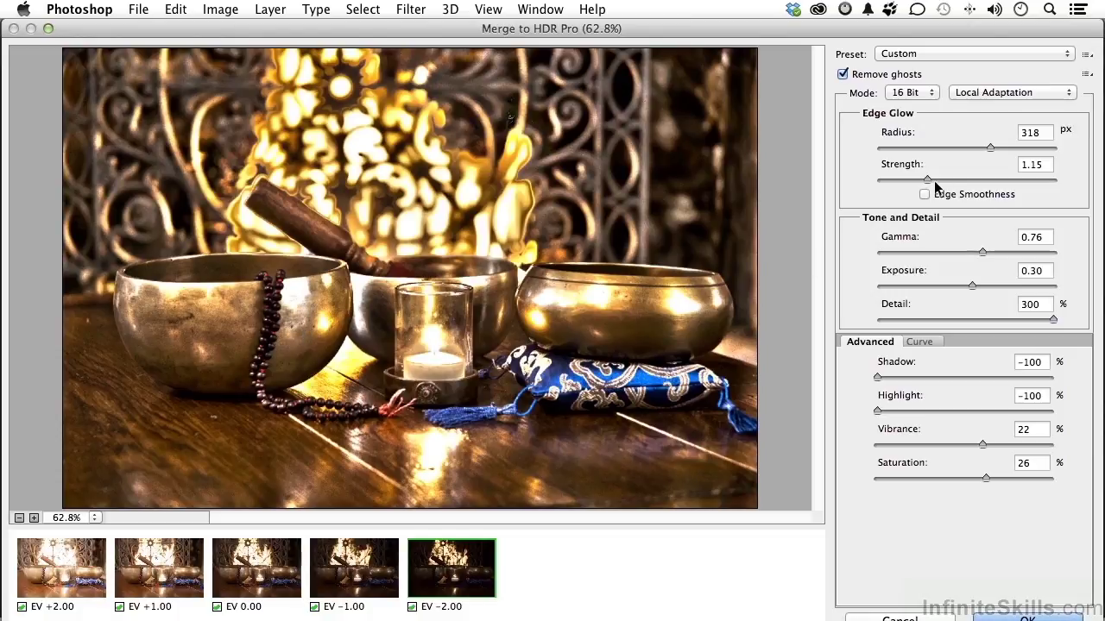
drag(929, 180, 940, 178)
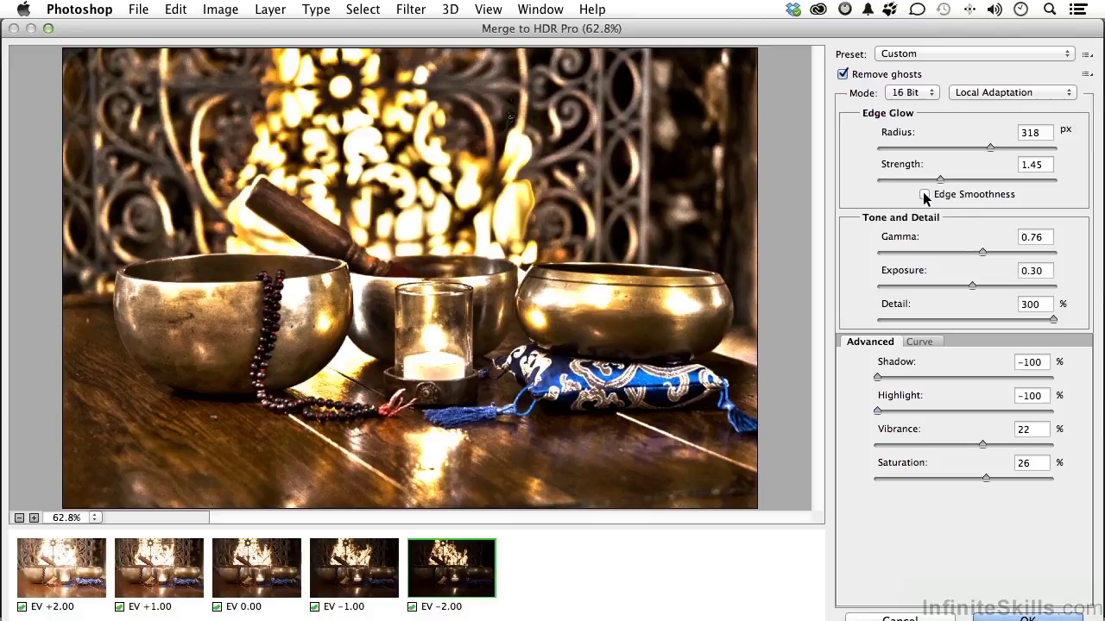
Turn Edge Smoothness on to preview its effect and turn it off again.
click(924, 195)
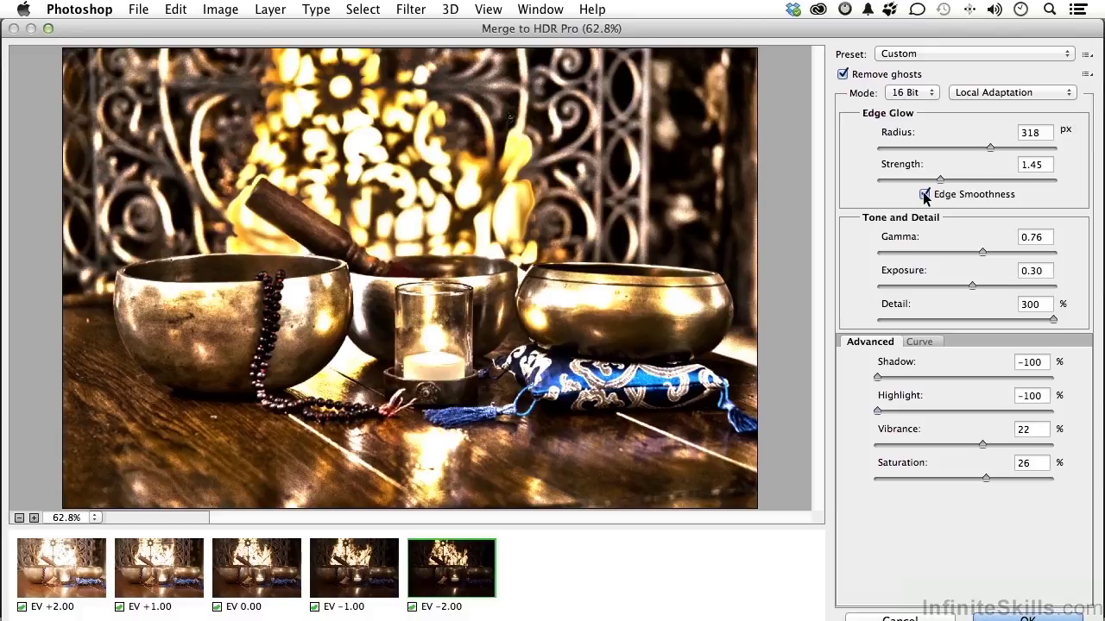
click(924, 195)
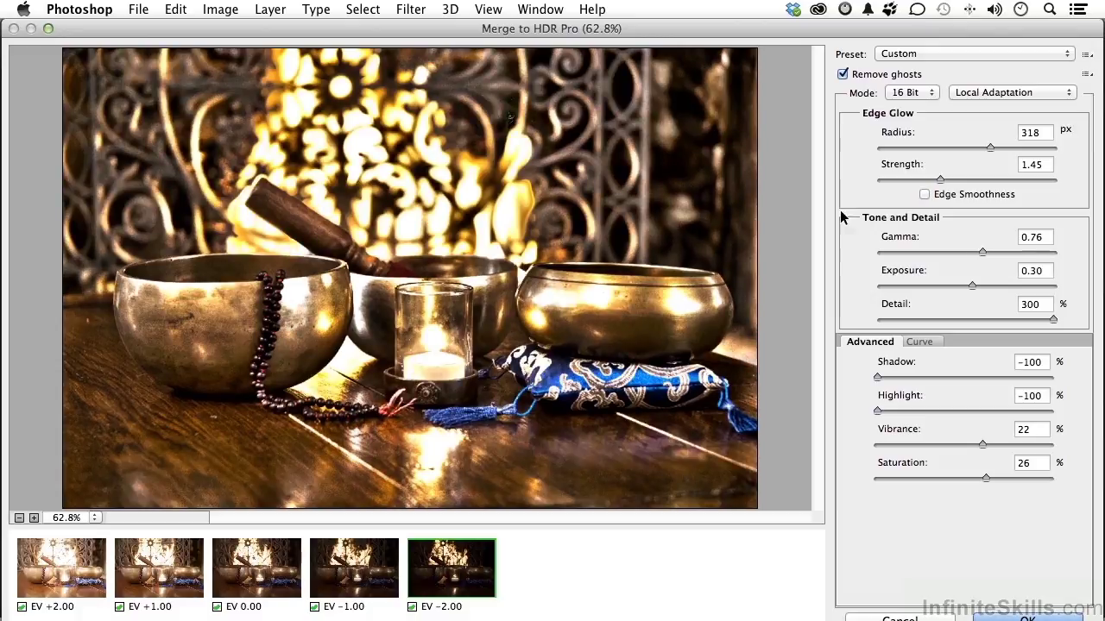
Set the Tone and Detail gamma to 1.03, exposure to −0.10 and detail to 250%.
drag(982, 252, 963, 281)
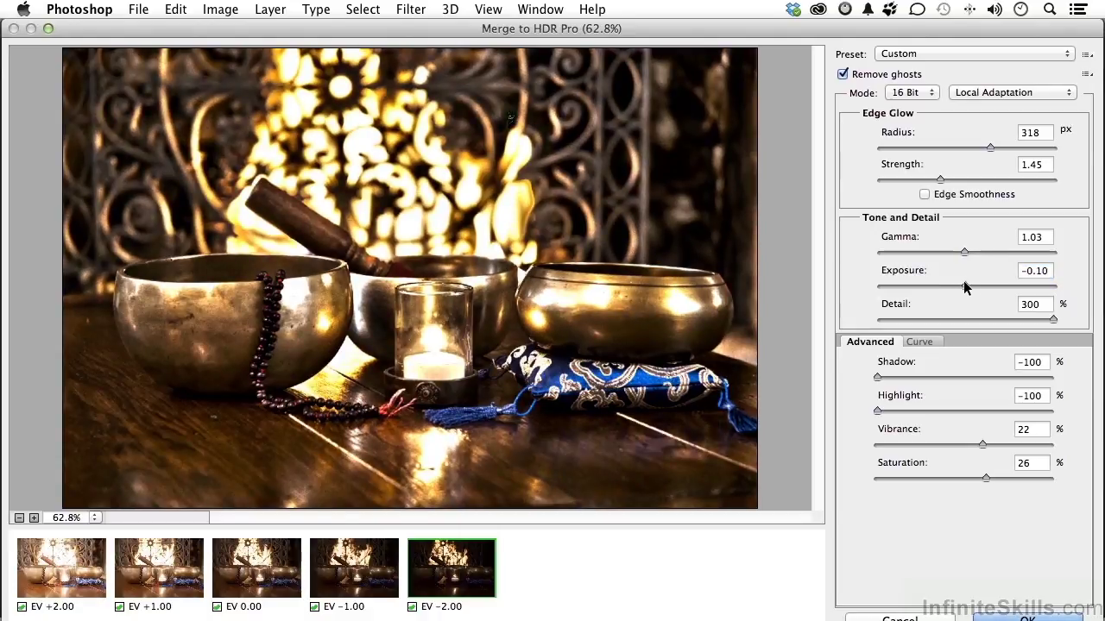
drag(1053, 322, 1049, 324)
drag(968, 317, 868, 322)
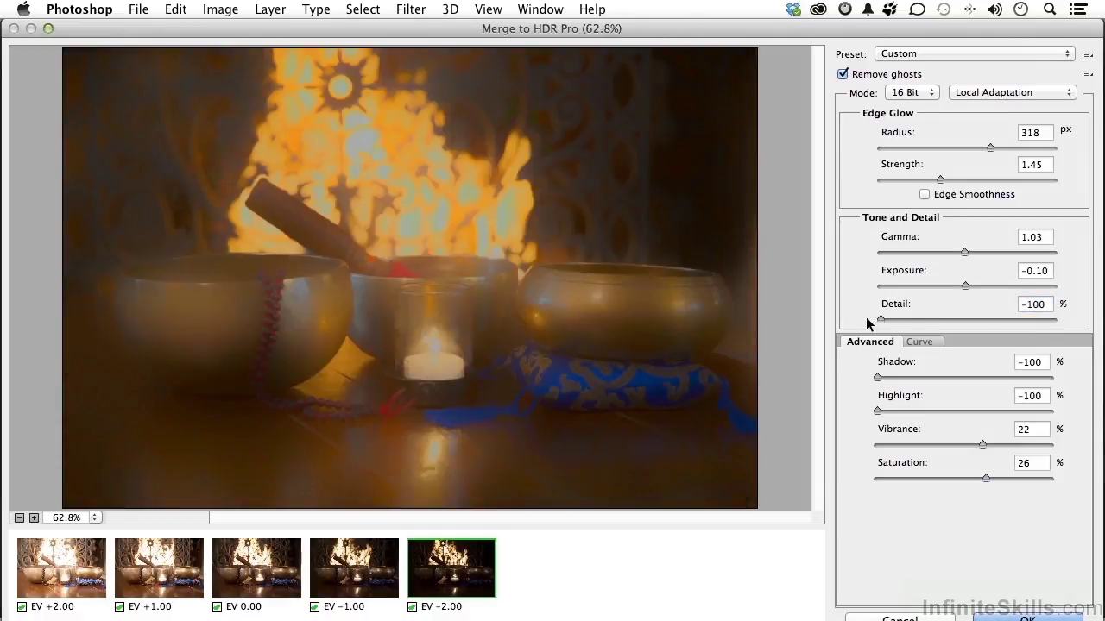
drag(882, 319, 1036, 322)
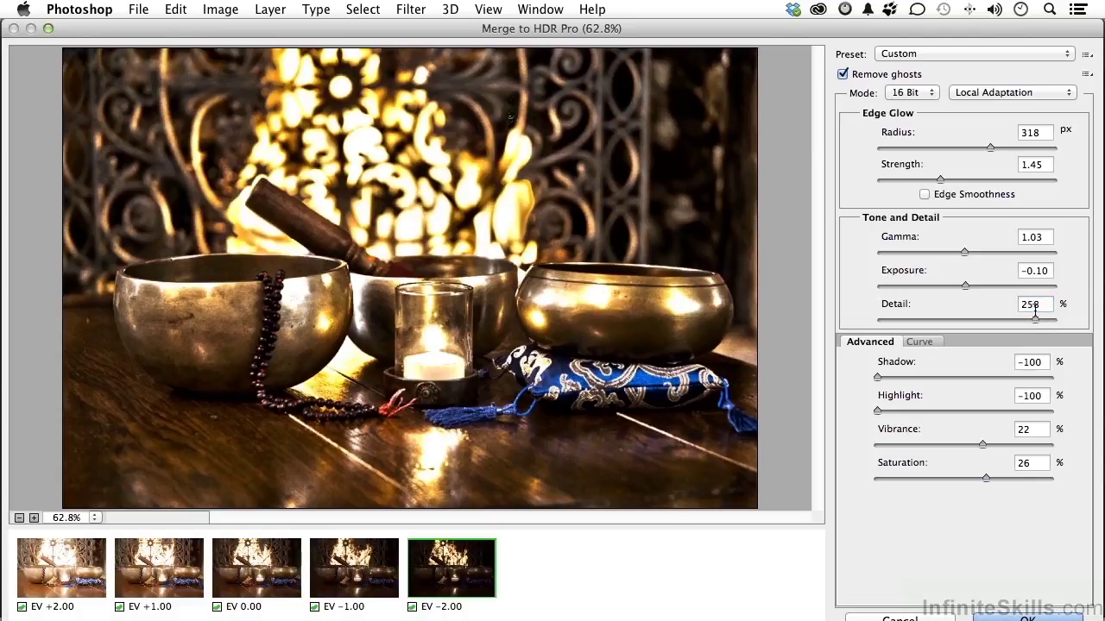
double_click(1039, 305)
key(shift+Down)
key(Up)
key(Up)
Set the advanced shadow value to −43% and the highlight value to −55%.
drag(877, 377, 928, 380)
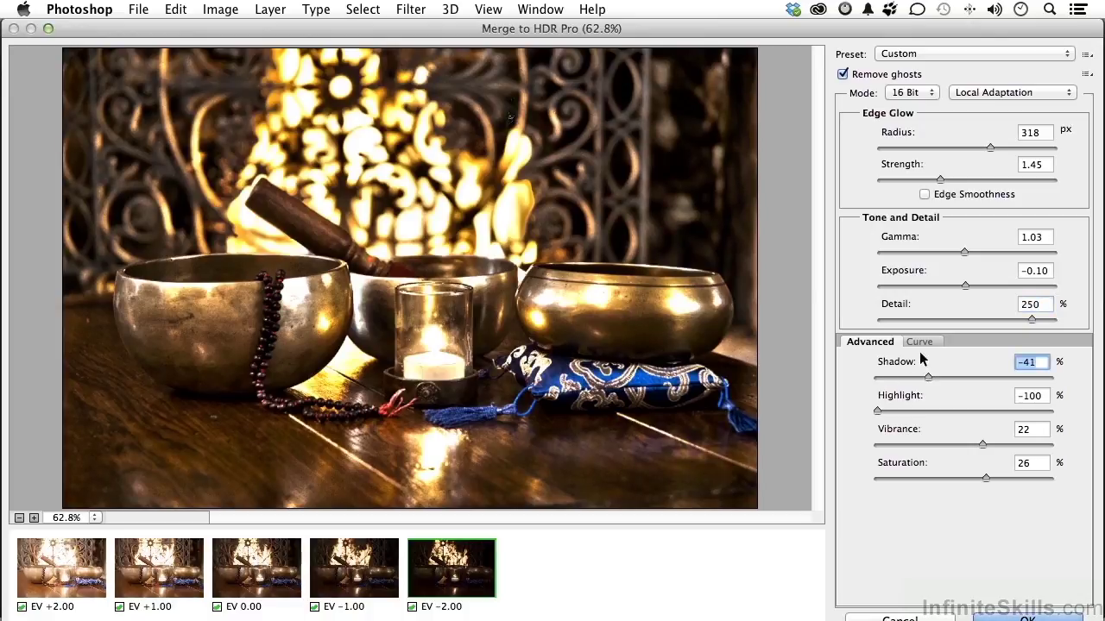
mouse_move(929, 378)
mouse_down()
mouse_move(952, 380)
mouse_move(927, 379)
mouse_up()
drag(876, 411, 928, 410)
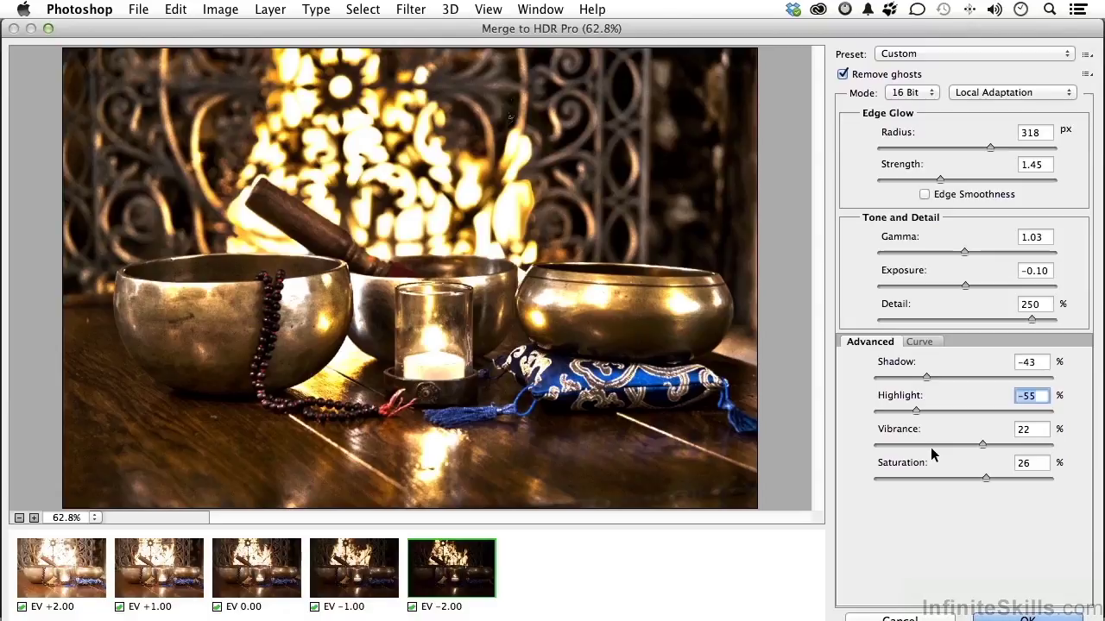
Set the vibrance to −14% and the saturation to 41%.
drag(986, 446, 887, 453)
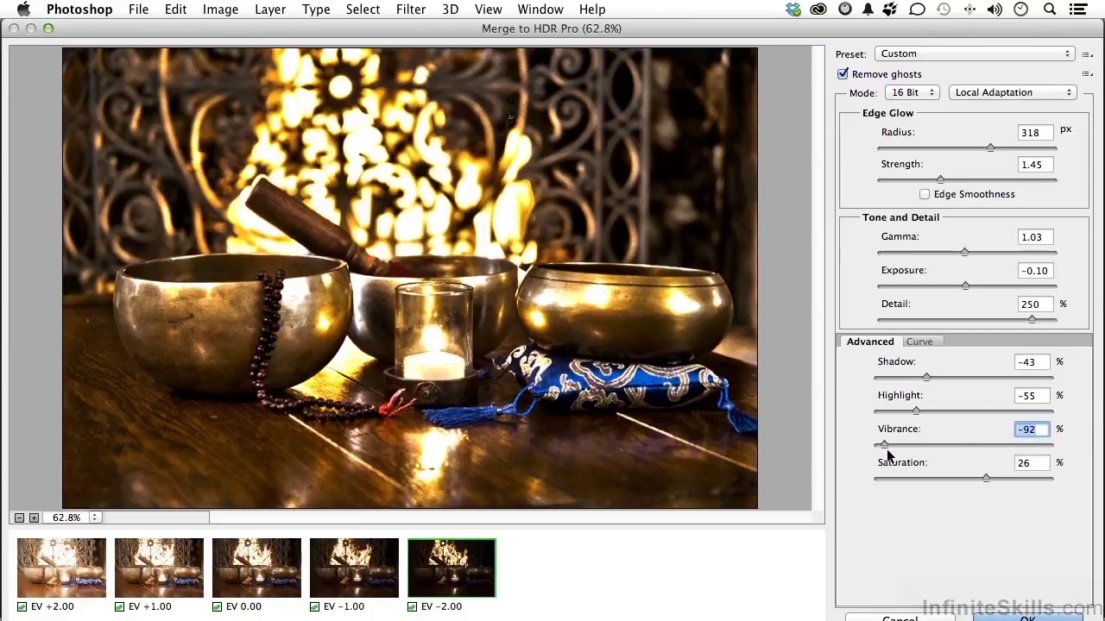
click(944, 442)
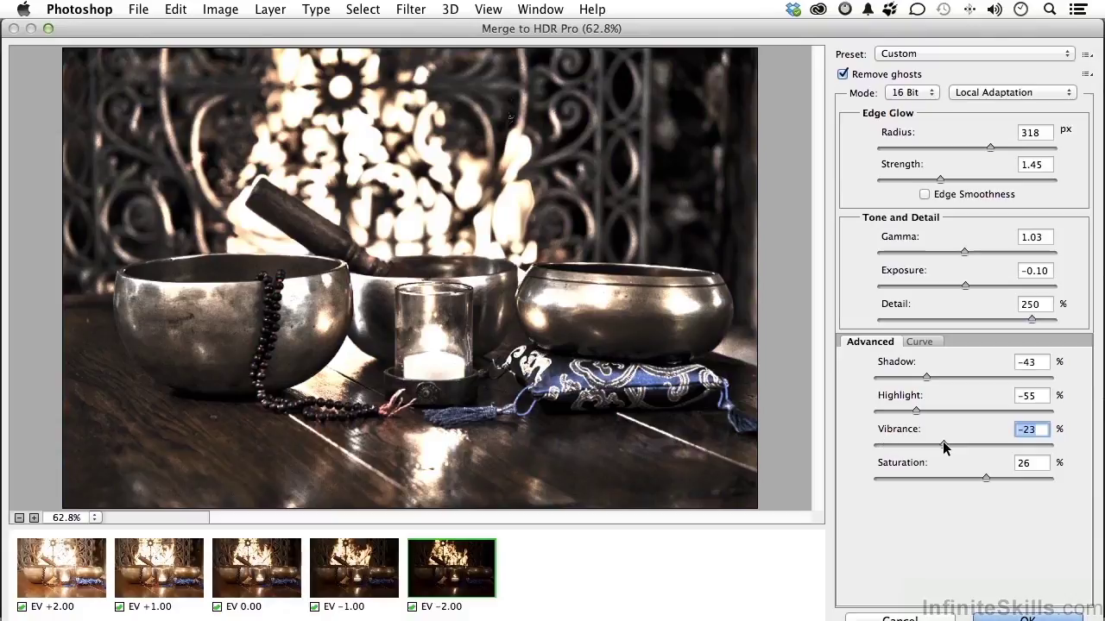
drag(943, 443, 950, 442)
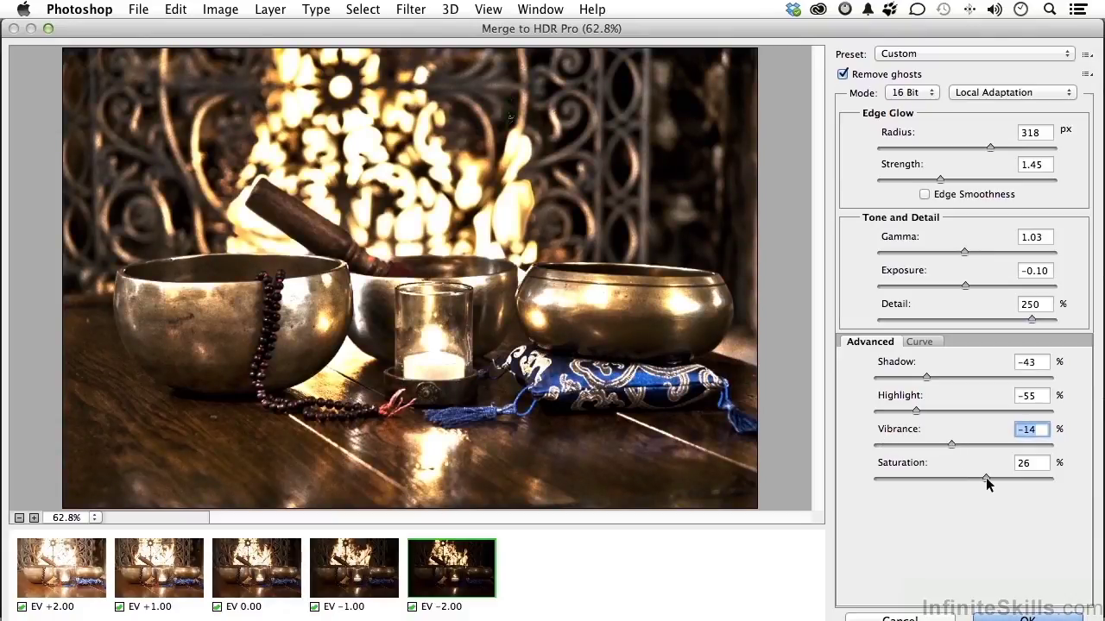
drag(985, 478, 998, 477)
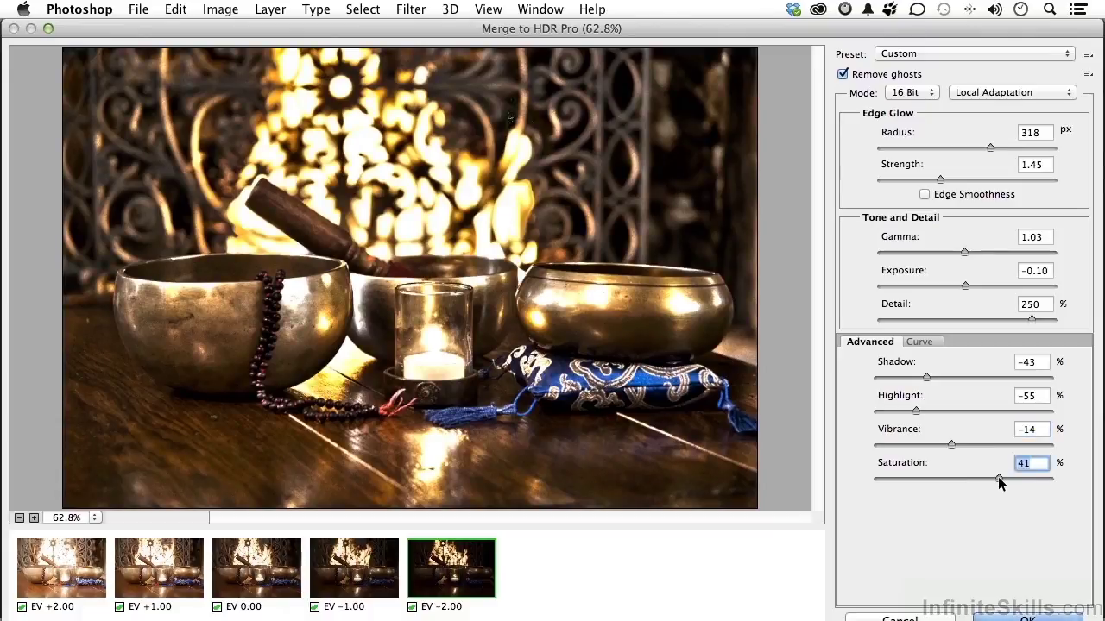
Remove the lowest intermediate point from the toning curve and move the upper one to input 73%, output 80%.
click(924, 342)
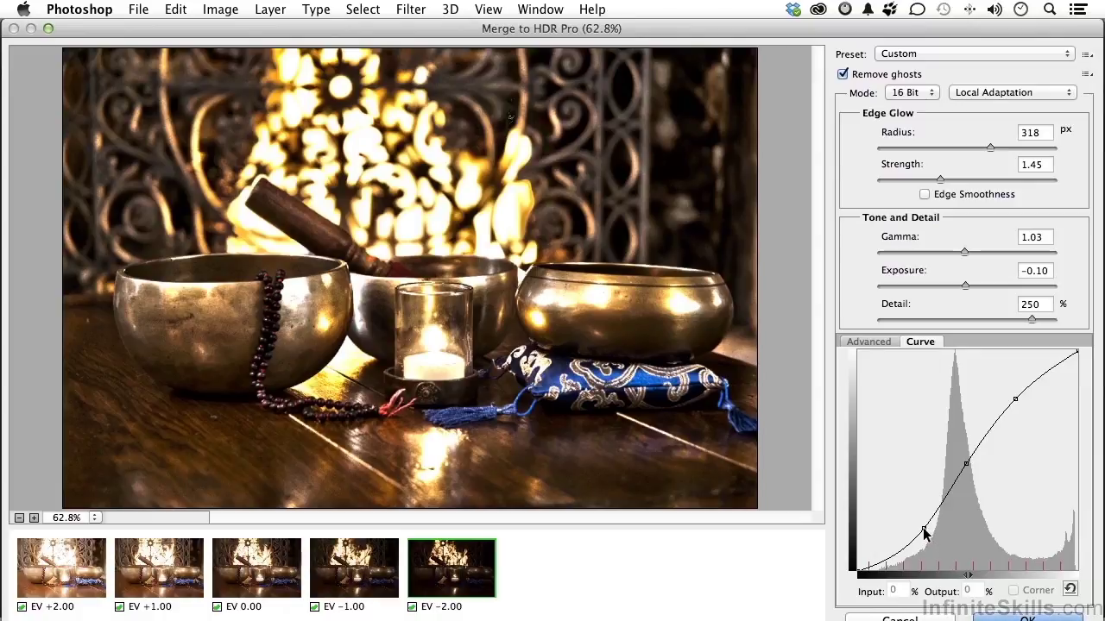
drag(924, 528, 800, 554)
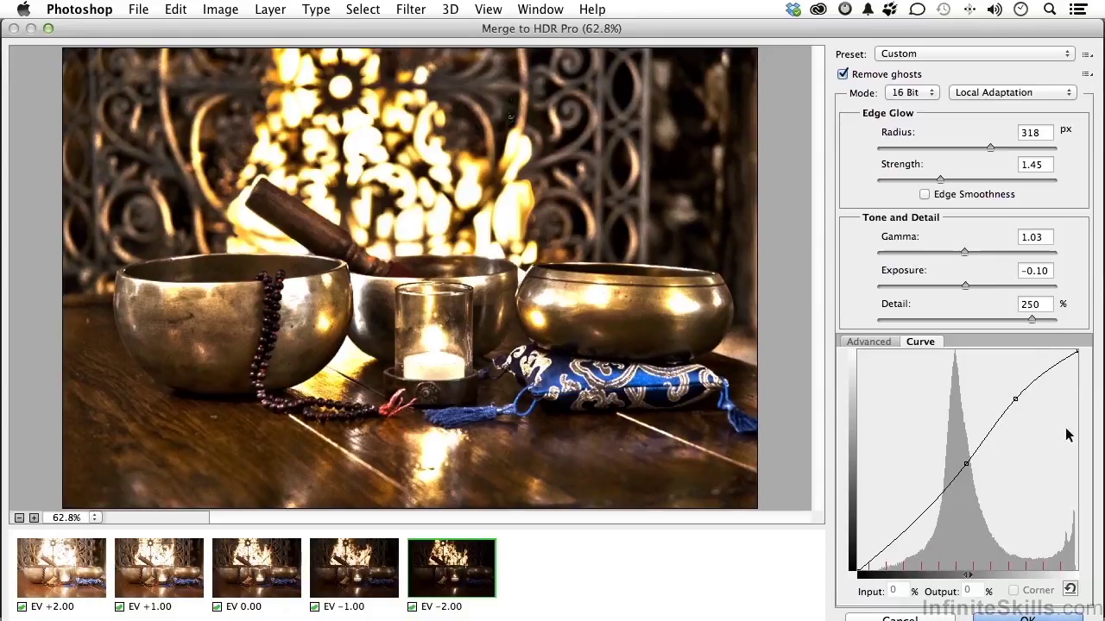
mouse_move(1016, 400)
mouse_down()
mouse_move(1020, 411)
mouse_move(1024, 386)
mouse_move(1020, 395)
mouse_up()
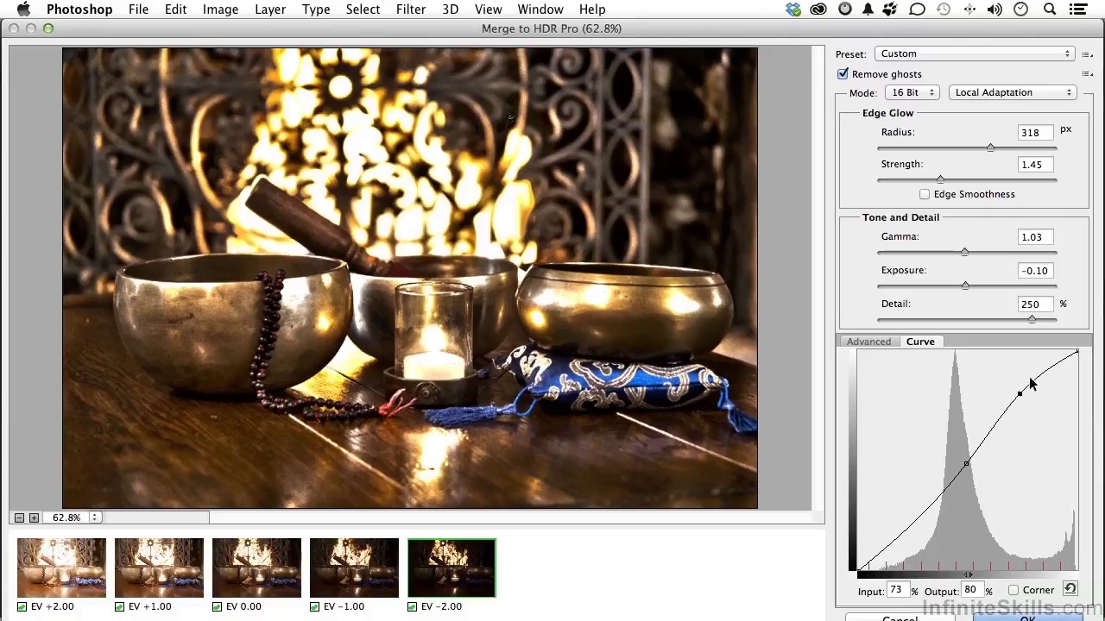
View the options for loading and saving presets, and complete the HDR merge with the custom settings.
click(1087, 55)
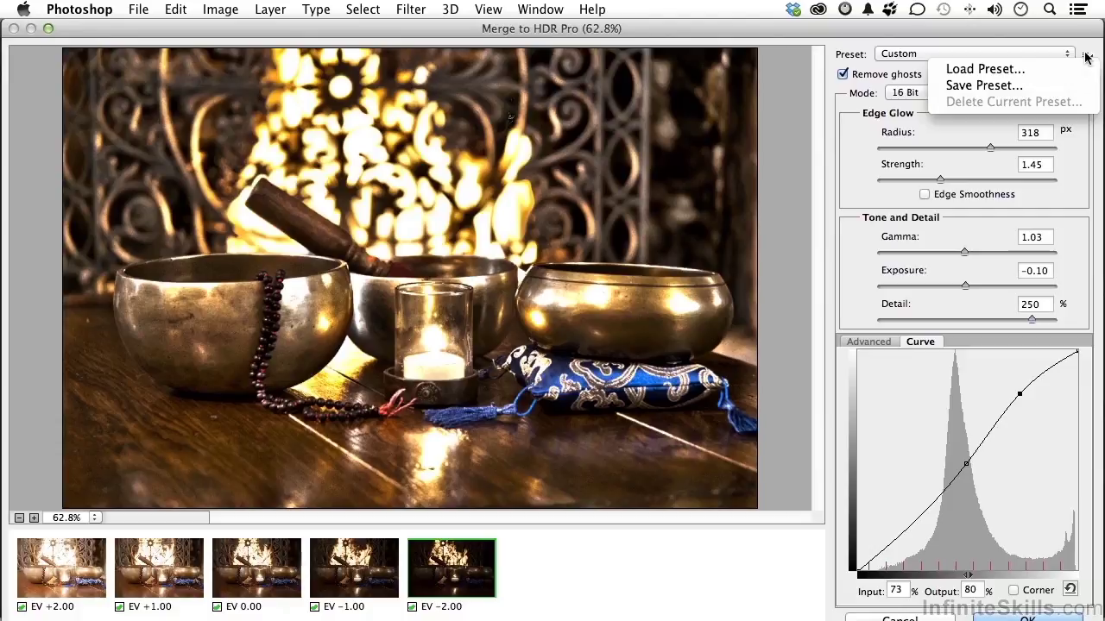
click(1087, 55)
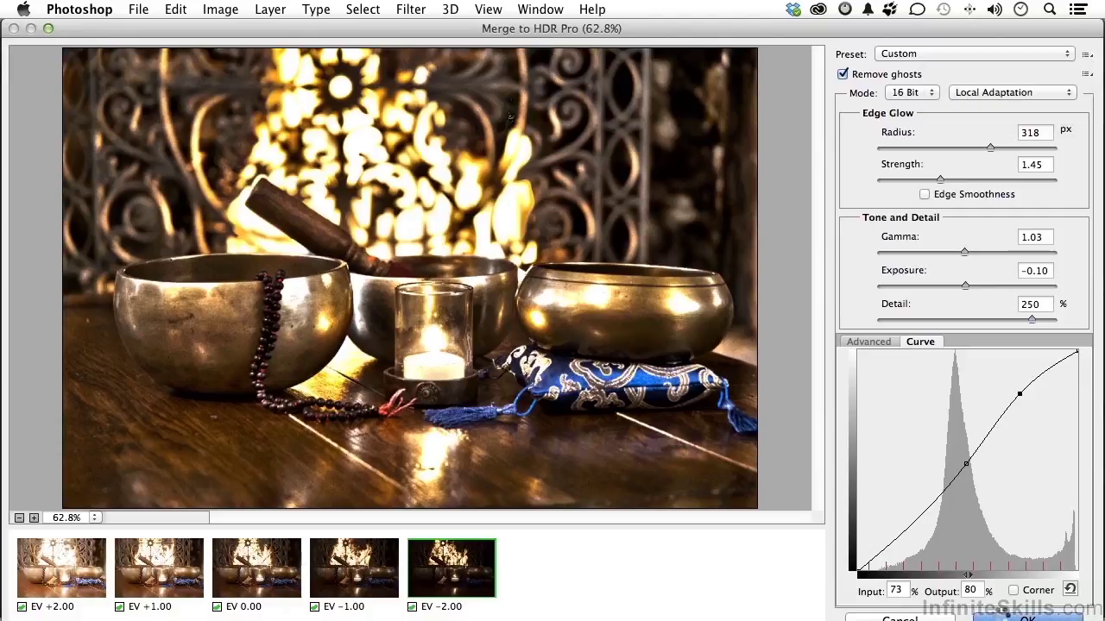
click(1001, 615)
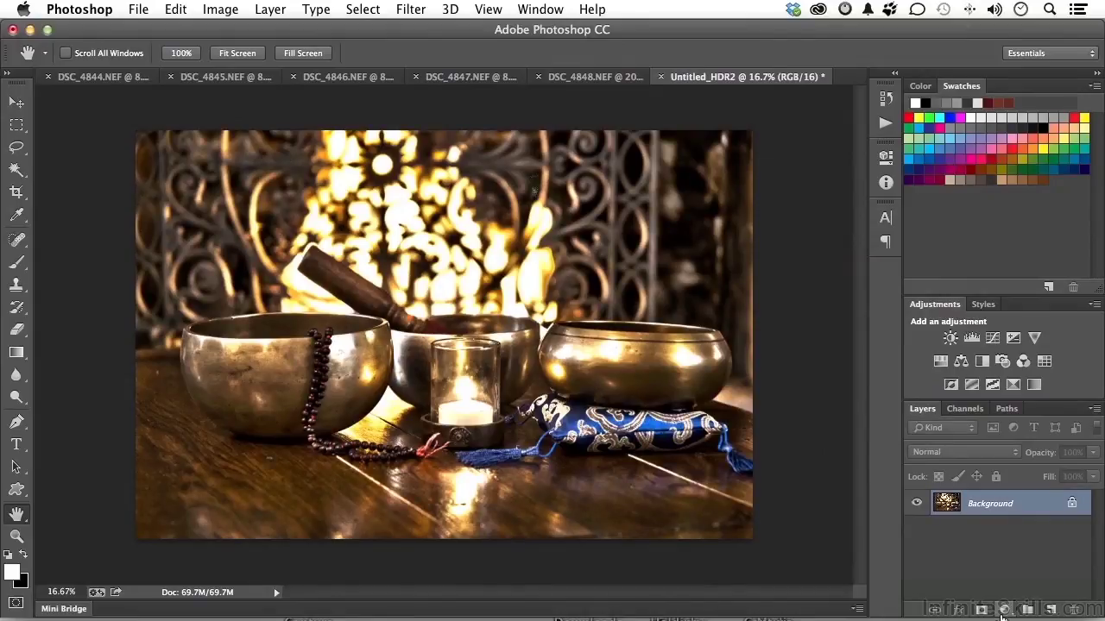
Save the merged image in Photoshop format as bowls.psd in the C13 Originals folder on the Desktop.
click(138, 10)
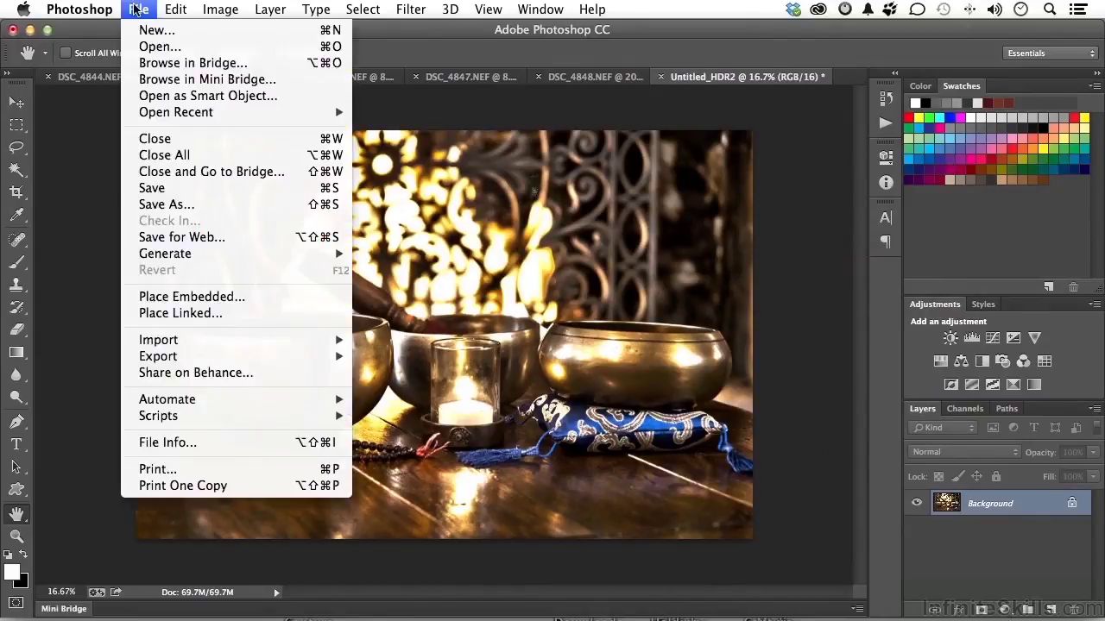
click(198, 188)
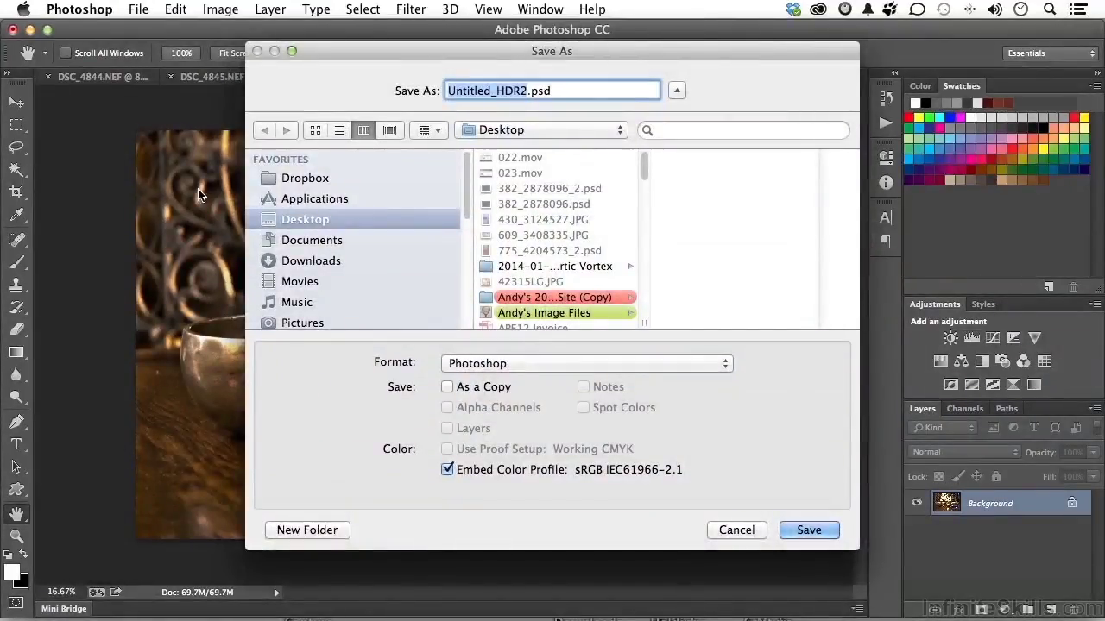
text(bo)
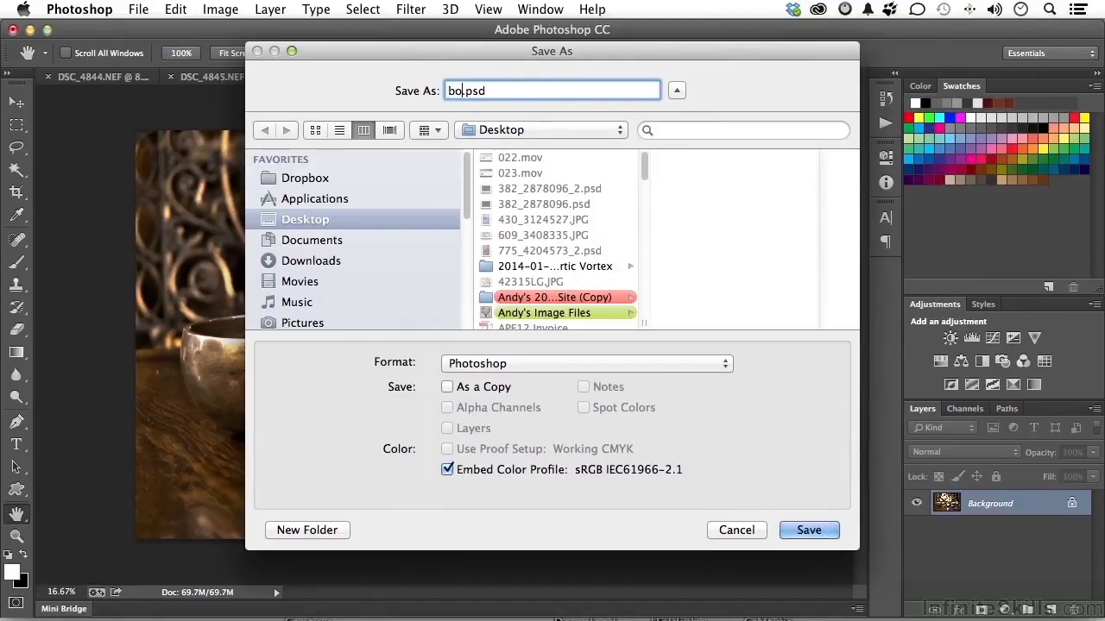
text(wls)
scroll(580, 223, down, 5)
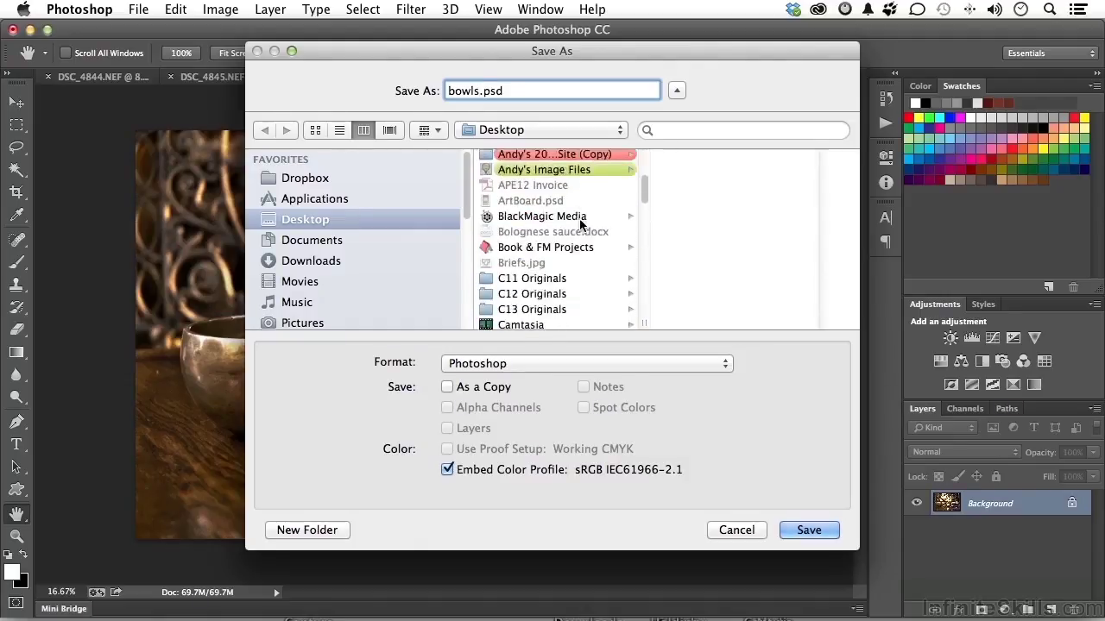
click(580, 228)
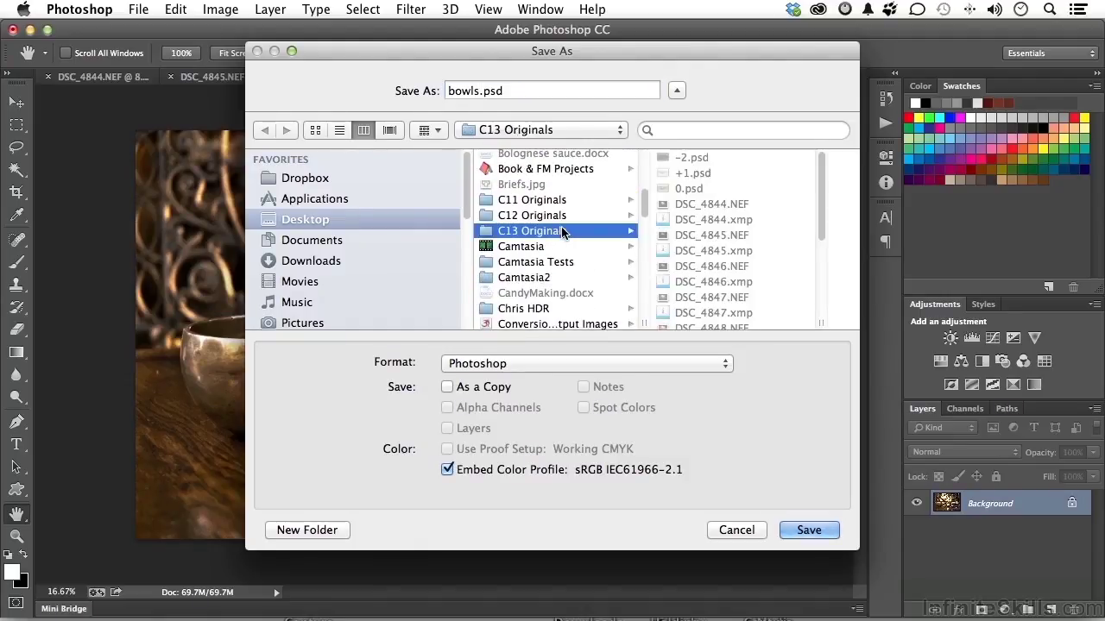
click(811, 530)
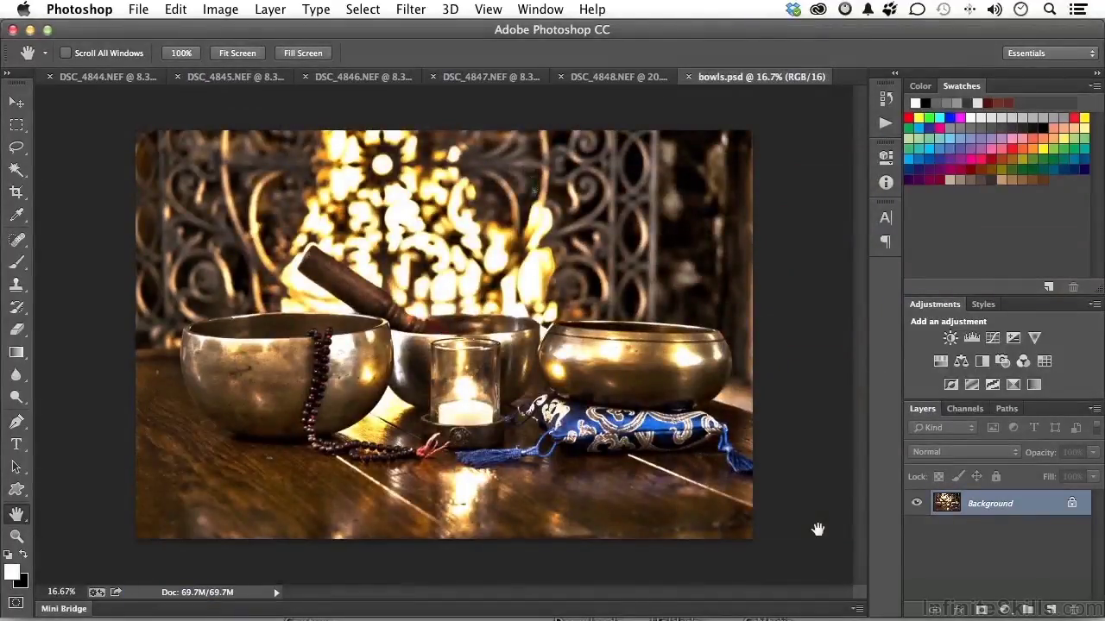